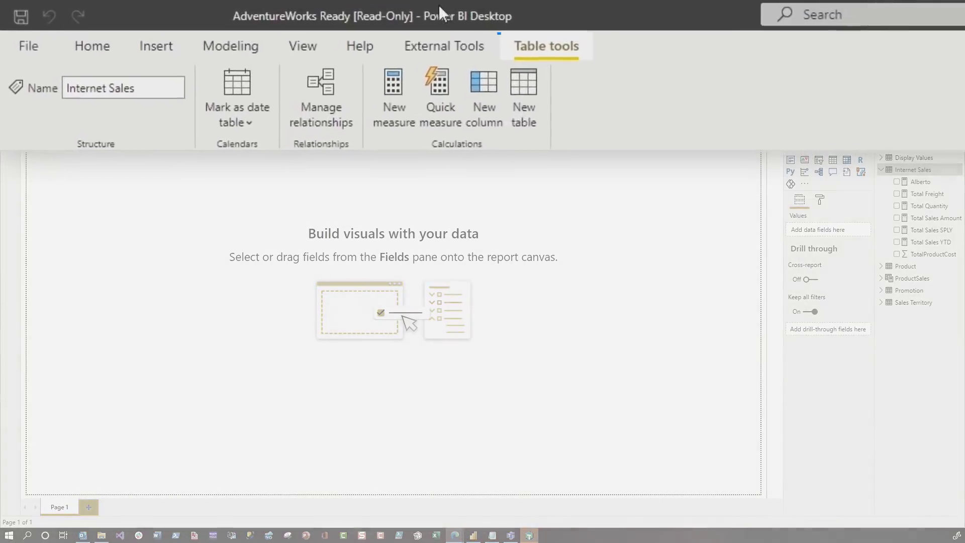
Step: Open the AdventureWorks Ready model in Tabular Editor 3 from Power BI Desktop's external tools
left_click(455, 50)
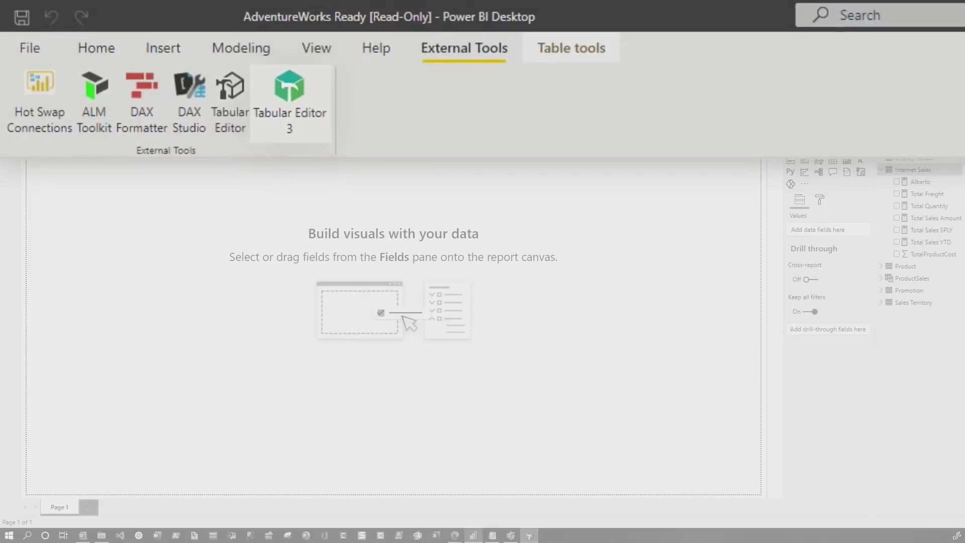
left_click(147, 48)
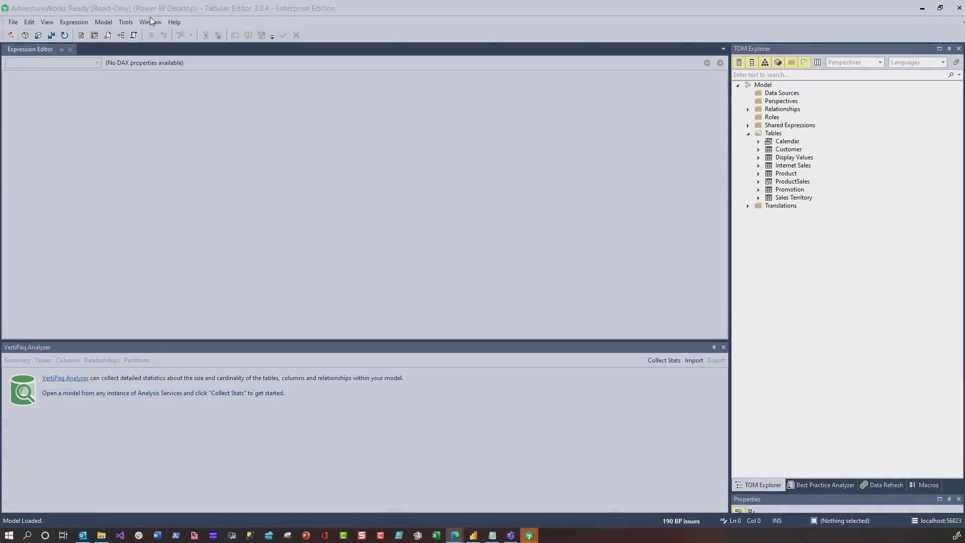
Step: Show the VertiPaq Analyzer and collect statistics for the loaded model
left_click(124, 24)
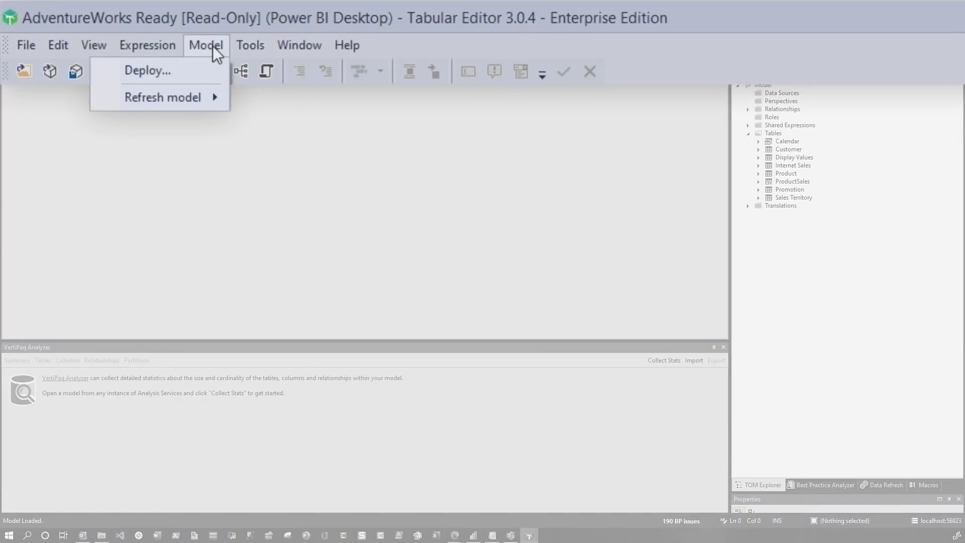
mouse_move(118, 45)
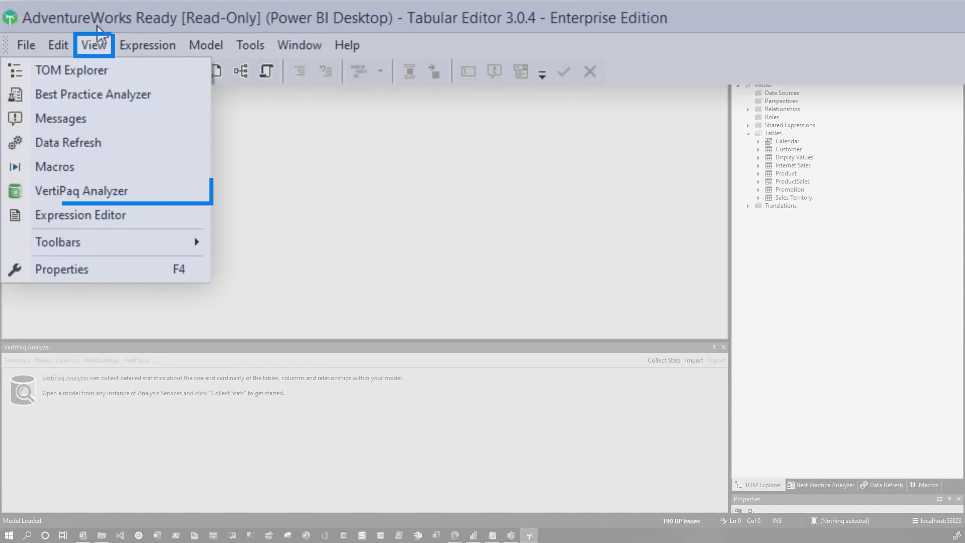
left_click(102, 196)
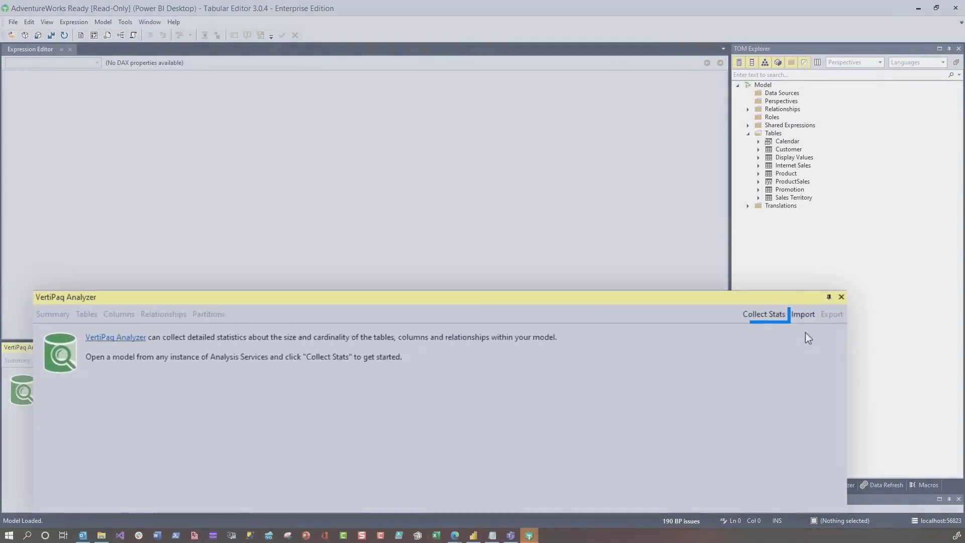
left_click(764, 314)
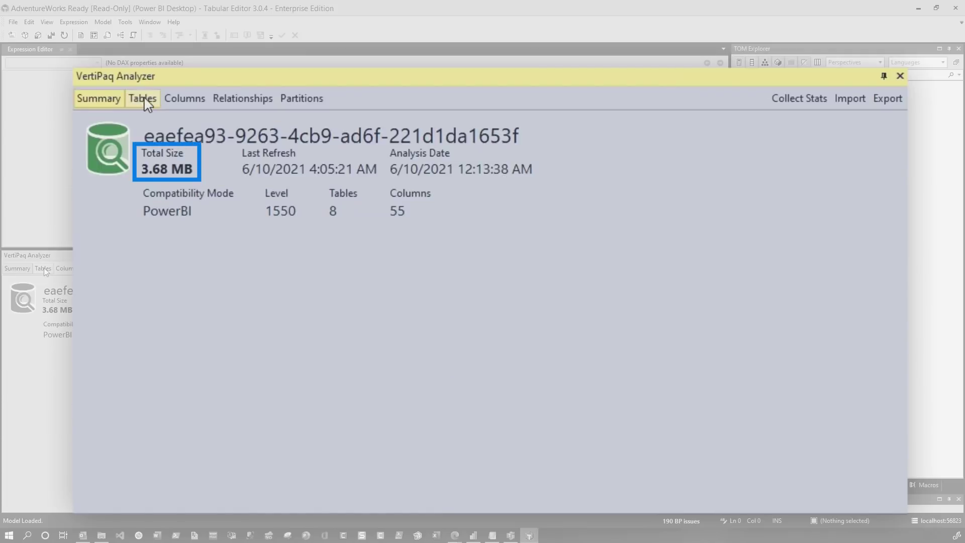
Step: Review the VertiPaq table statistics and show the column statistics sorted by cardinality in descending order
left_click(43, 268)
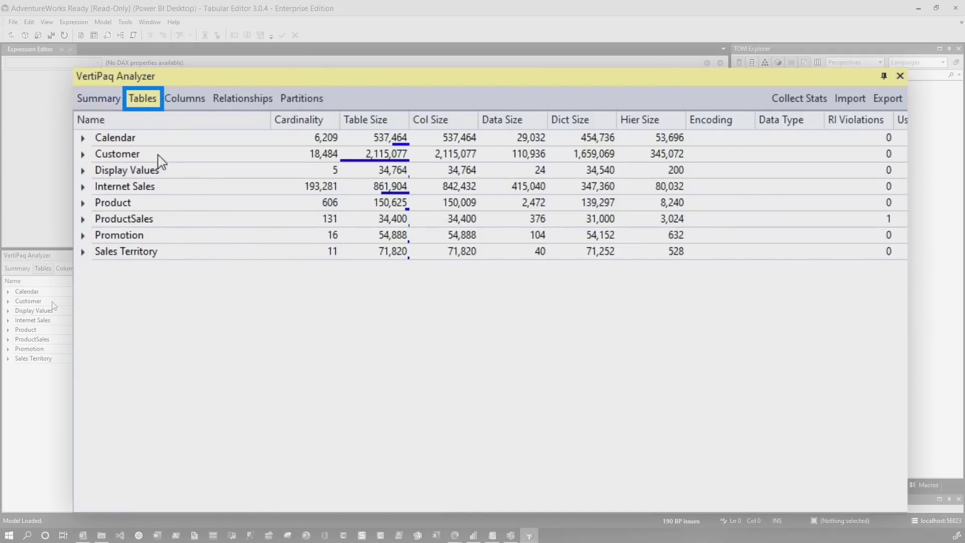
left_click(68, 269)
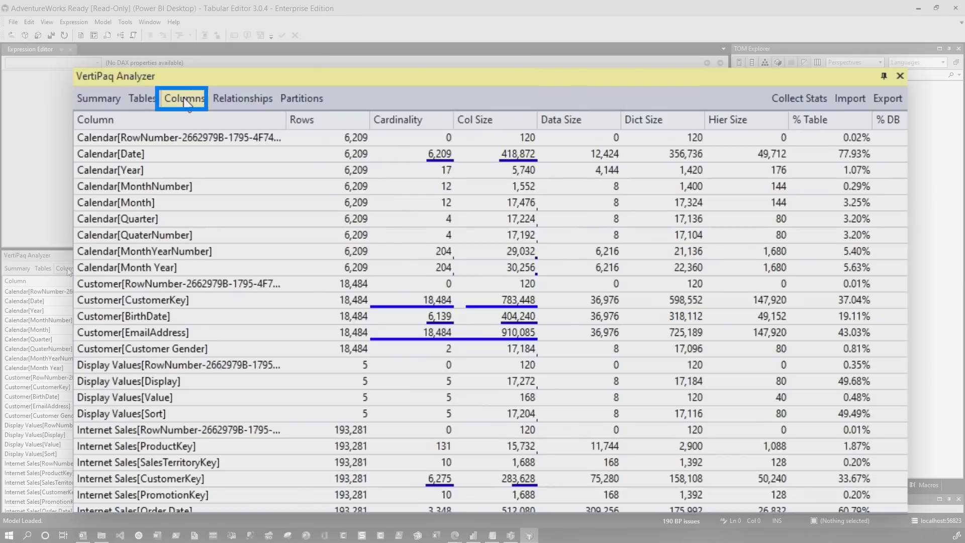
left_click(391, 123)
left_click(392, 124)
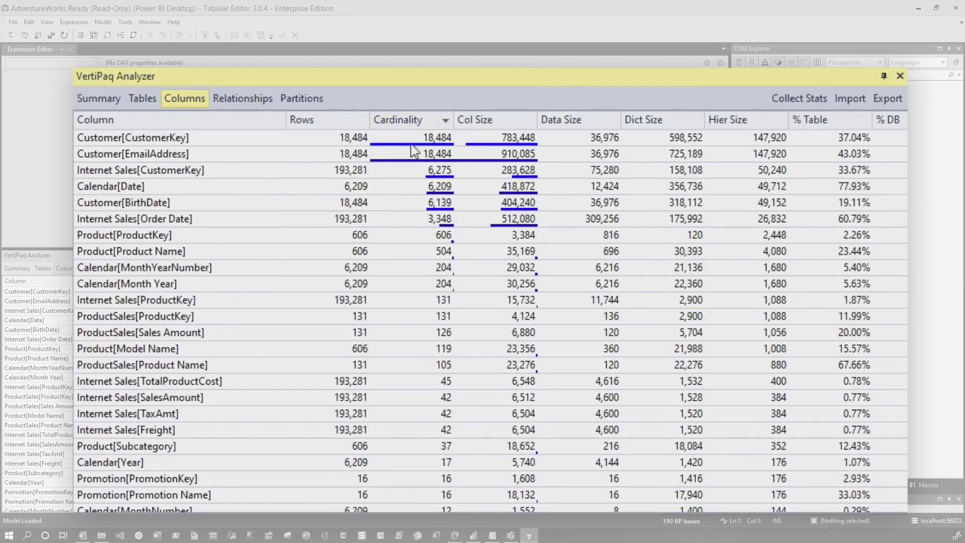
left_click(717, 268)
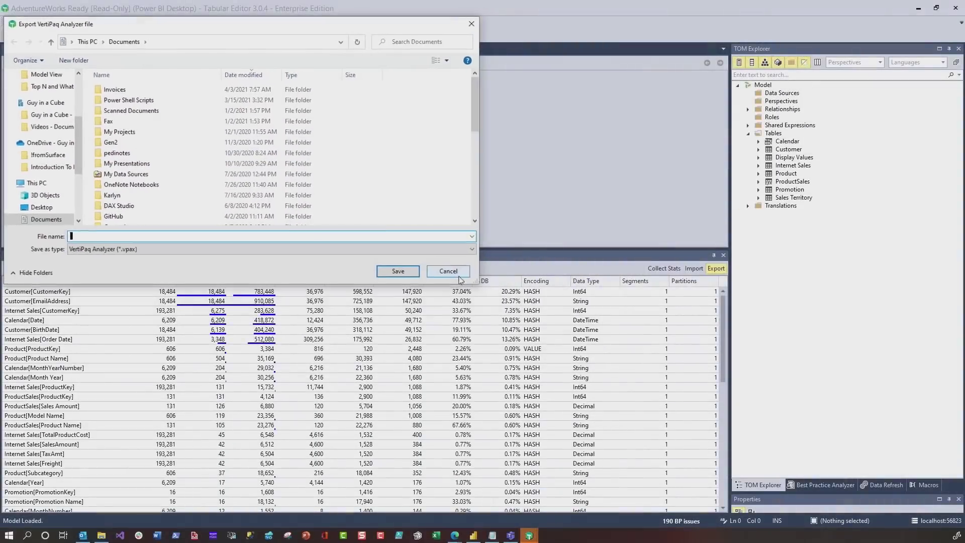
left_click(456, 274)
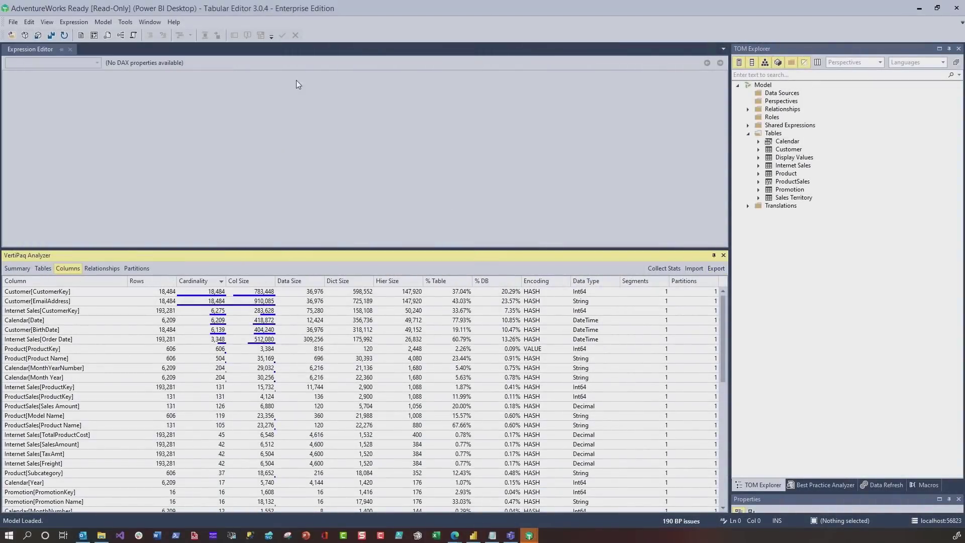
left_click(53, 21)
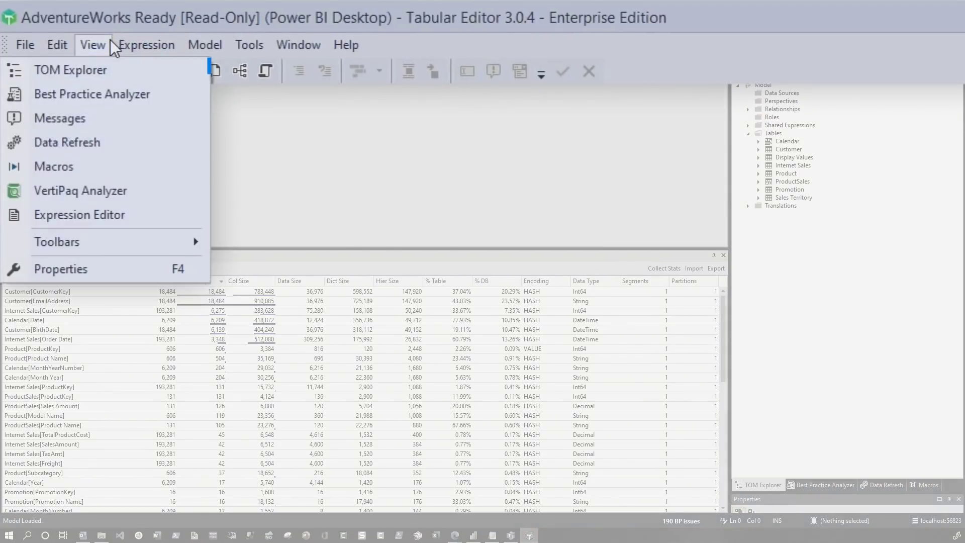
left_click(97, 76)
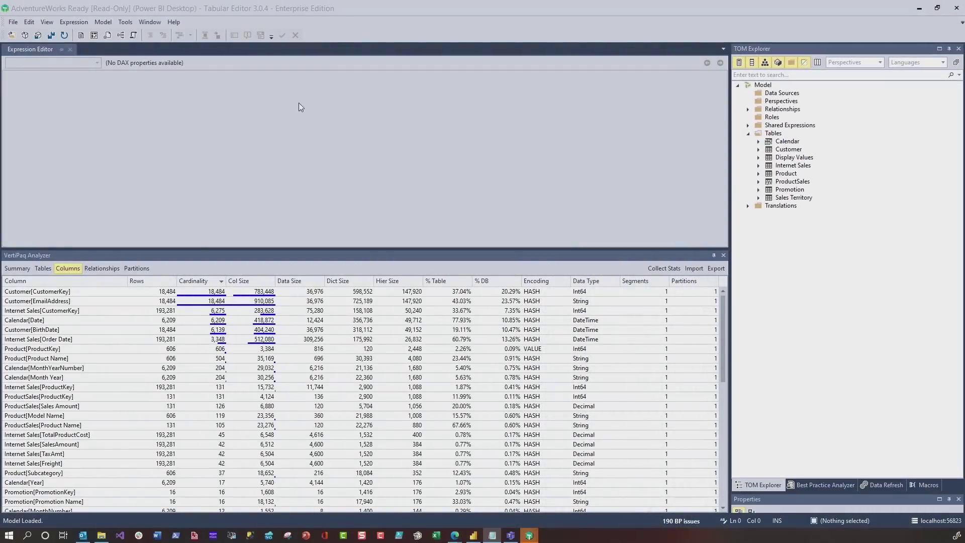
Step: Try the Dark interface theme and return to the Blue theme
left_click(47, 23)
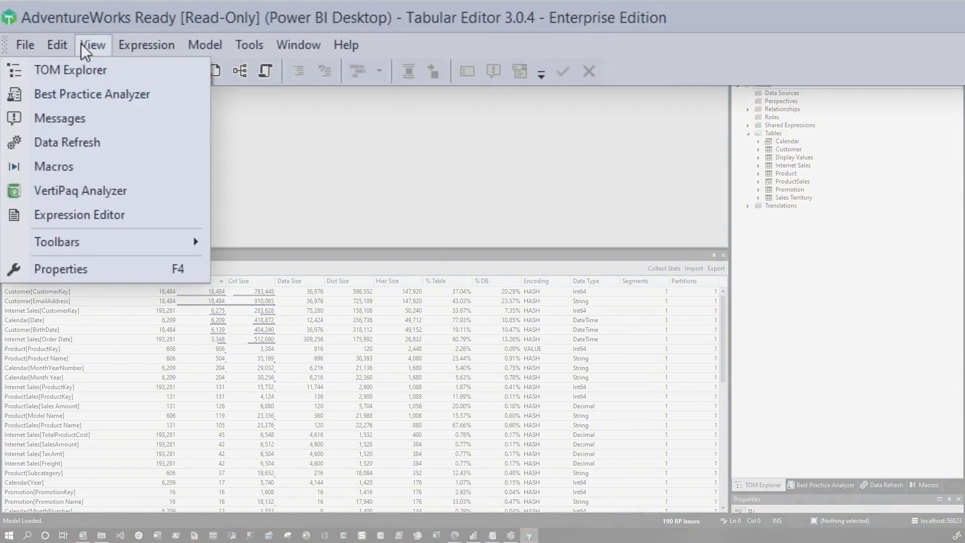
mouse_move(289, 50)
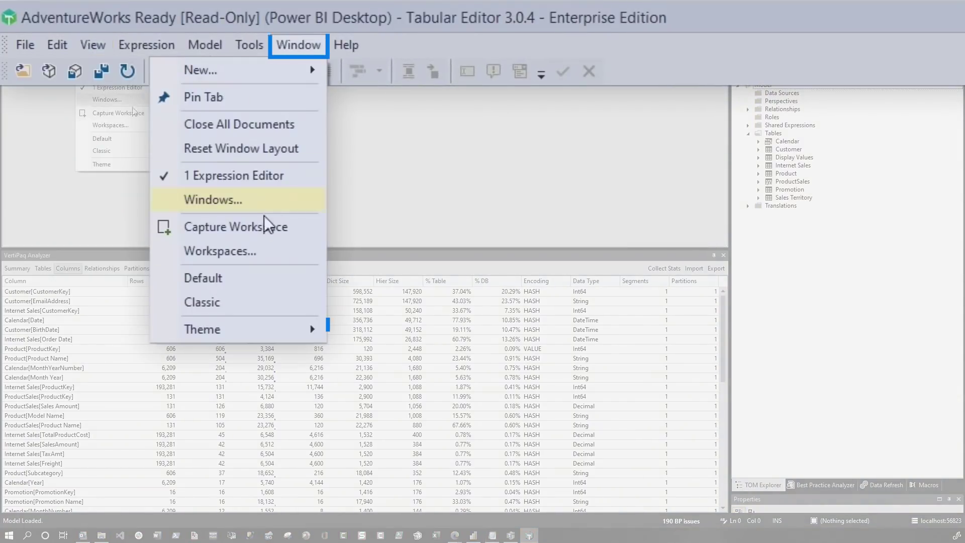
mouse_move(270, 334)
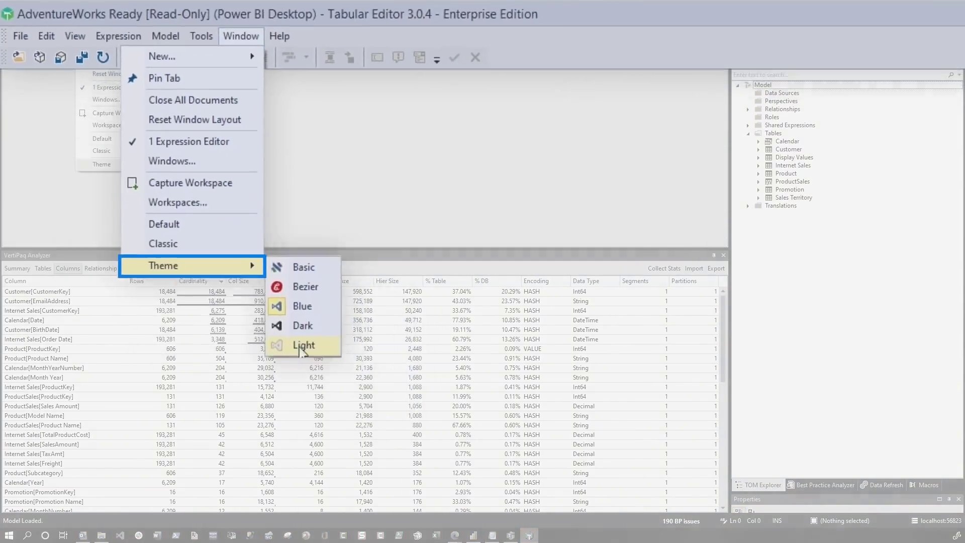
left_click(374, 403)
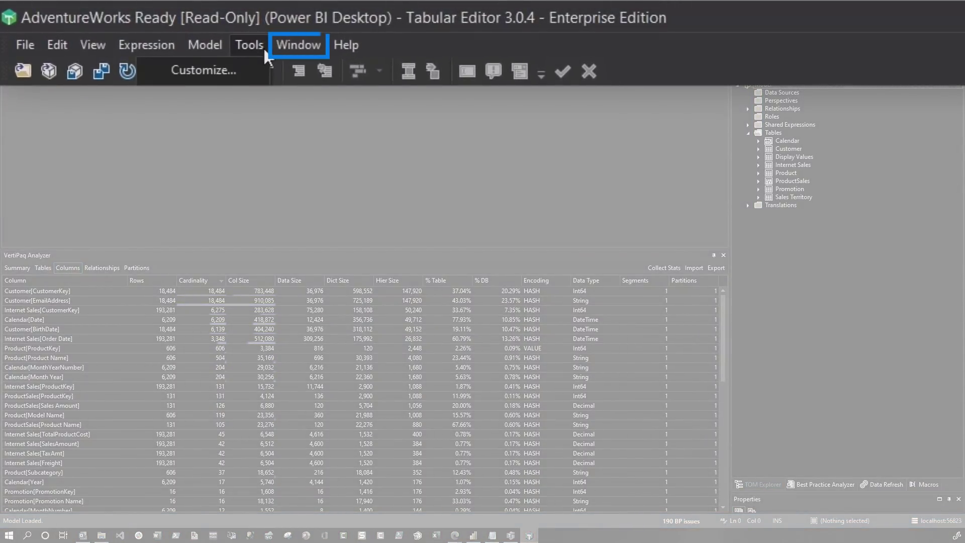
mouse_move(299, 44)
mouse_move(295, 321)
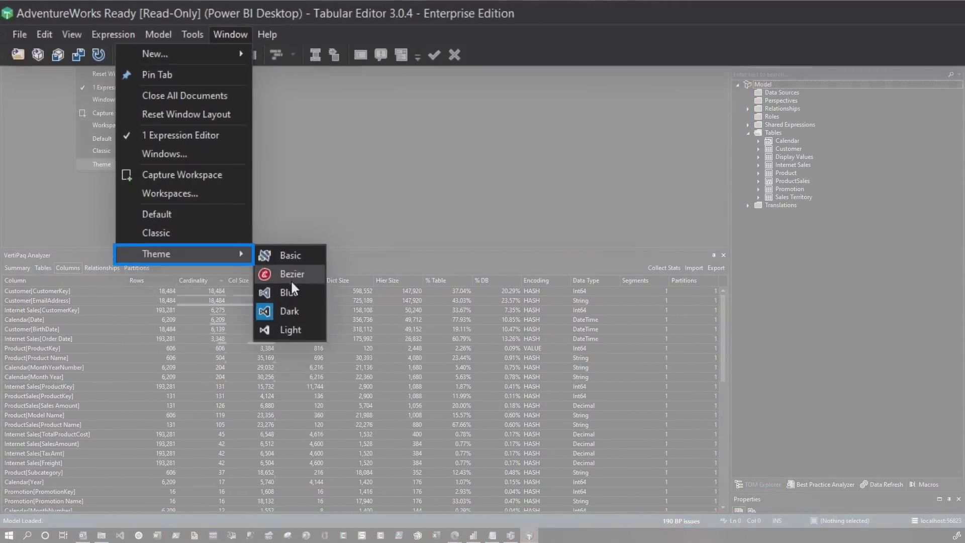
left_click(290, 290)
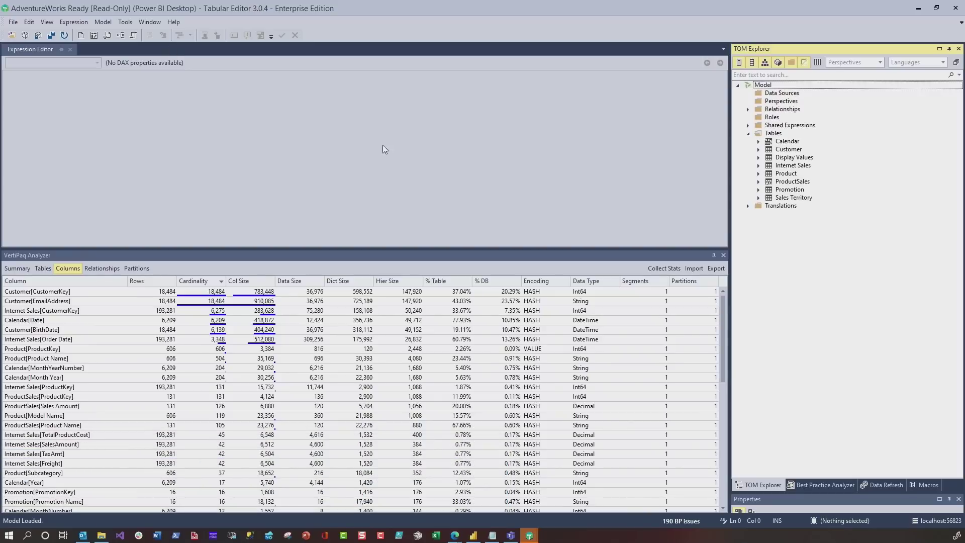
left_click(51, 23)
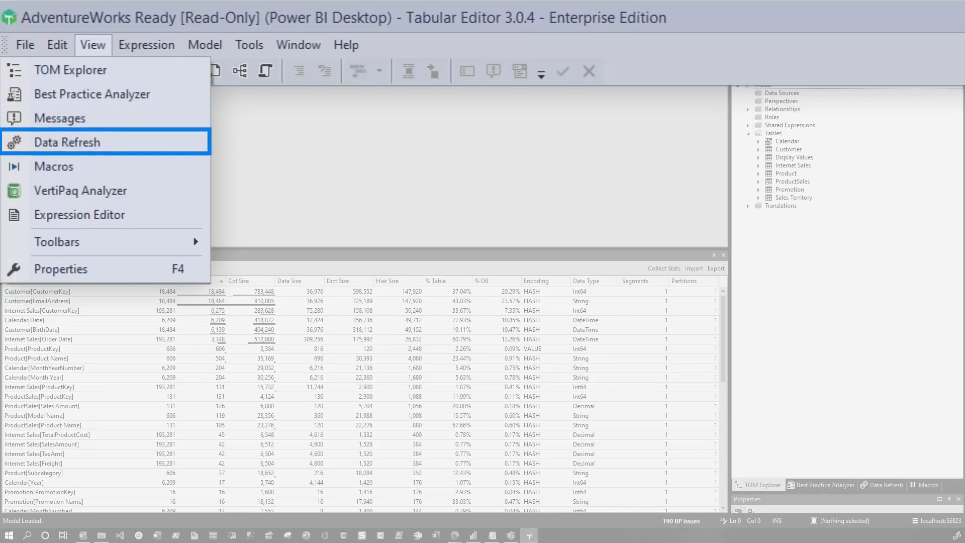
left_click(218, 78)
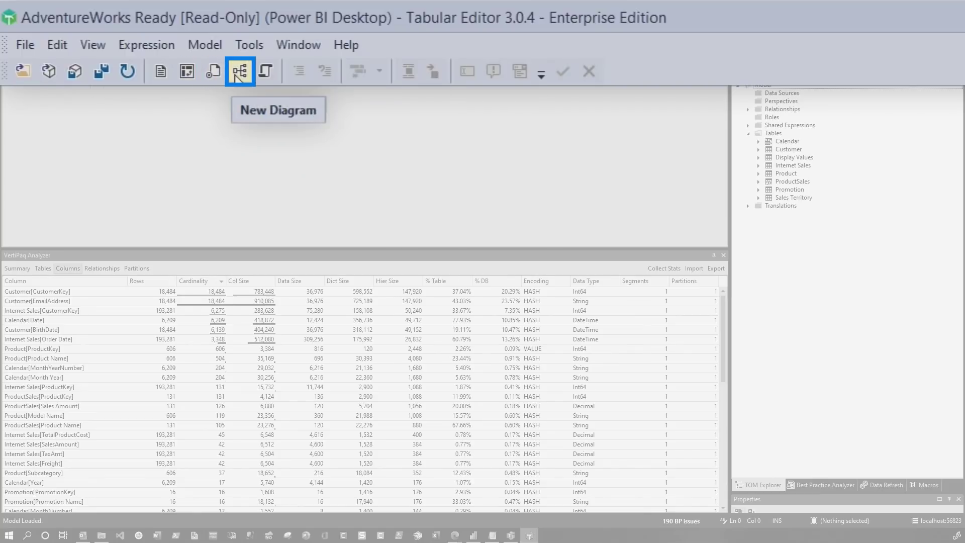
Step: Create a new diagram with the Internet Sales table and all its related tables, and close it without saving
left_click(240, 72)
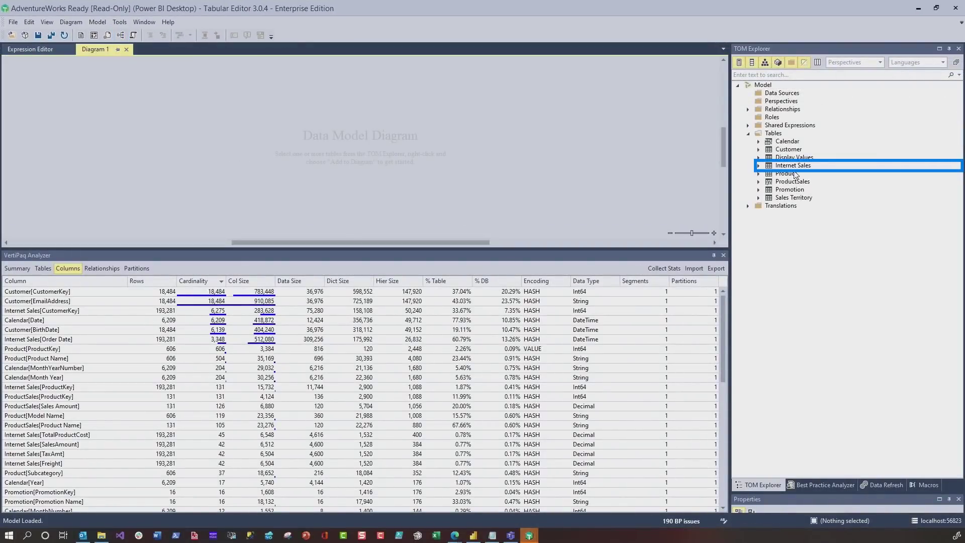
left_click_drag(387, 171, 395, 179)
right_click(485, 108)
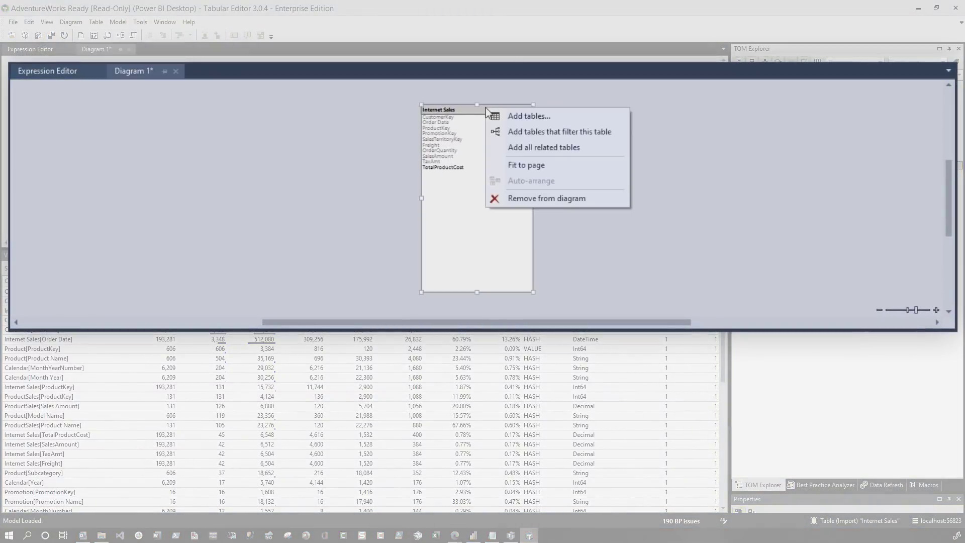
left_click(565, 146)
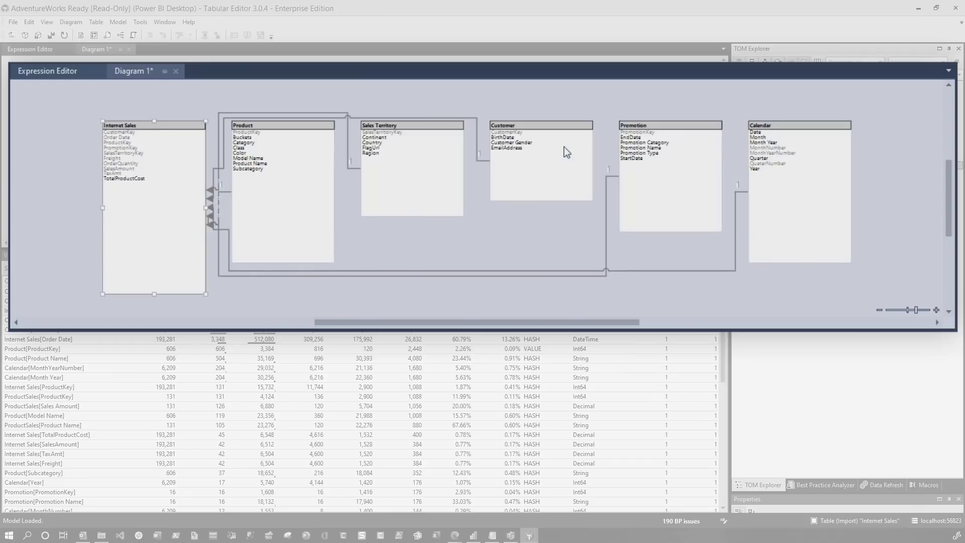
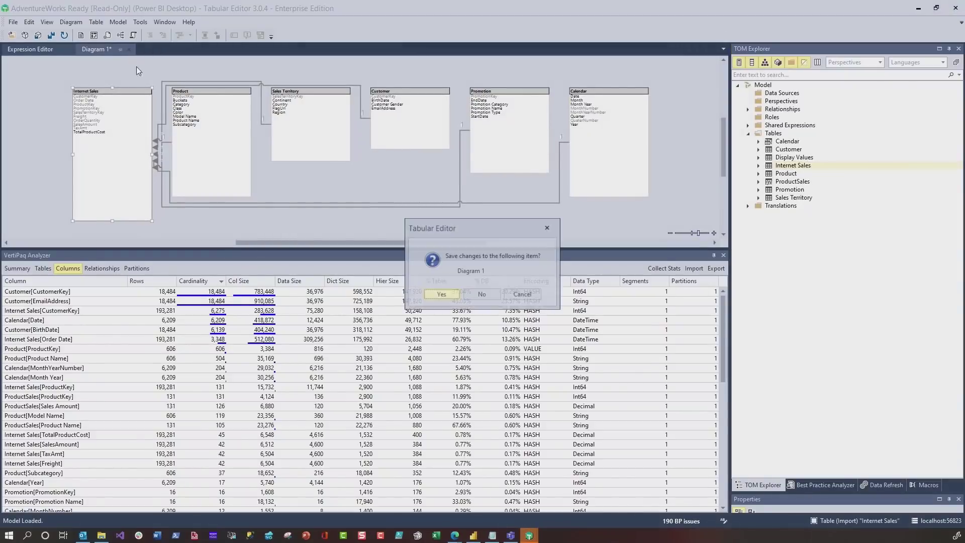
left_click(499, 297)
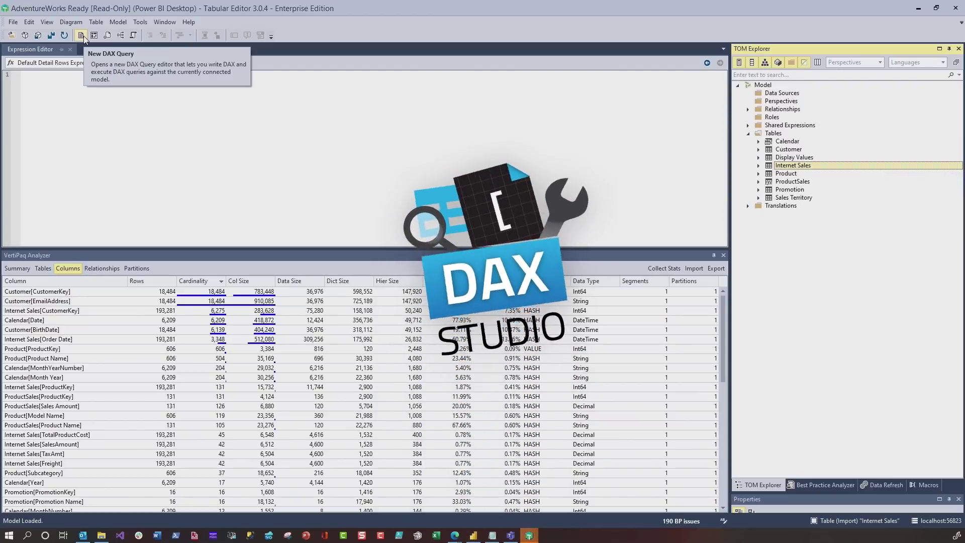
Step: Create a new DAX query containing EVALUATE 'Calendar' and execute it
left_click(83, 38)
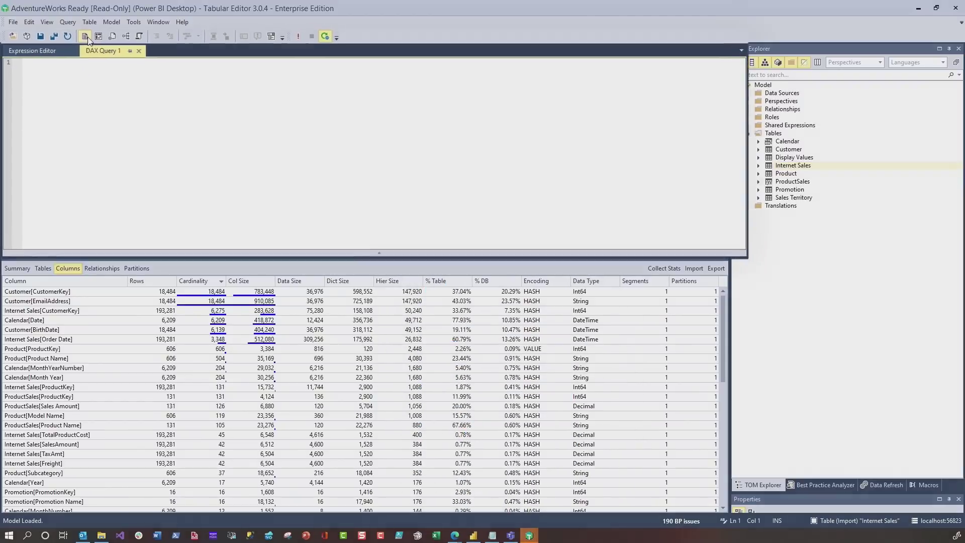
type("eva")
key("Tab")
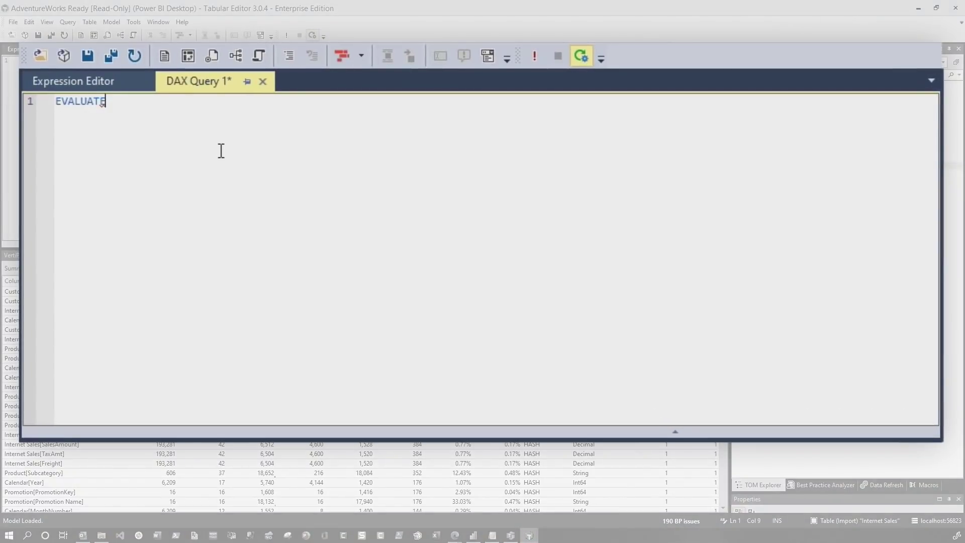
key("Down")
key("Tab")
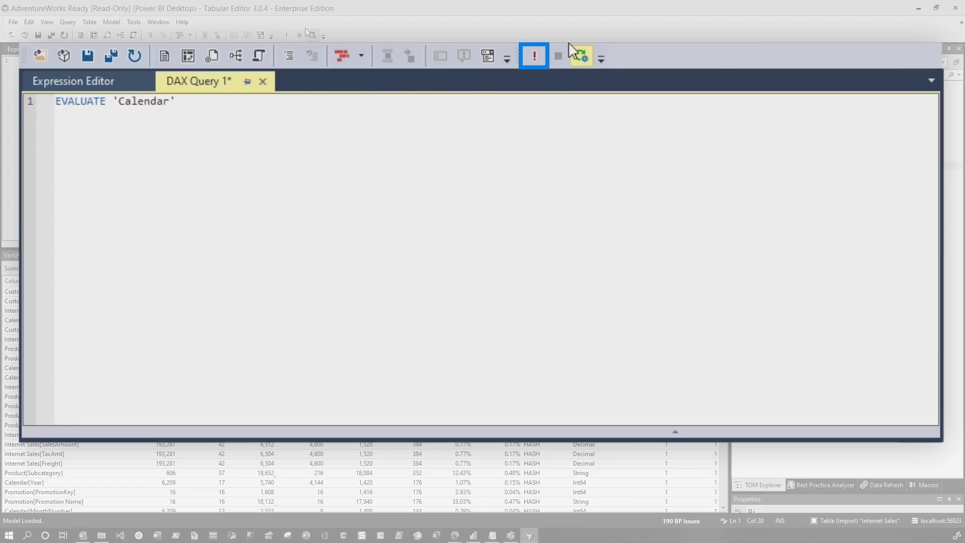
left_click(288, 35)
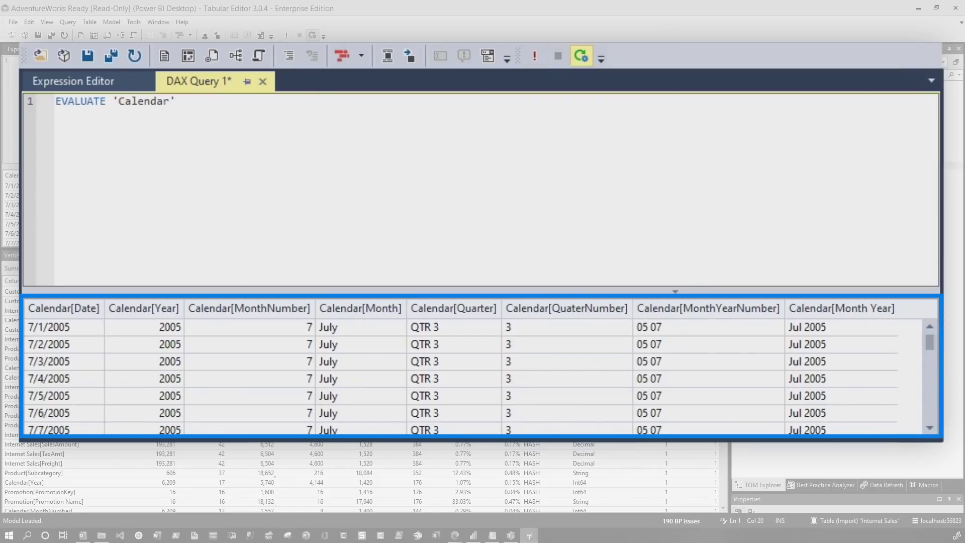
Step: Replace the query text with the measure definition DEFINE MEASURE 'Internet Sales'[x] =
left_click_drag(176, 103, 53, 110)
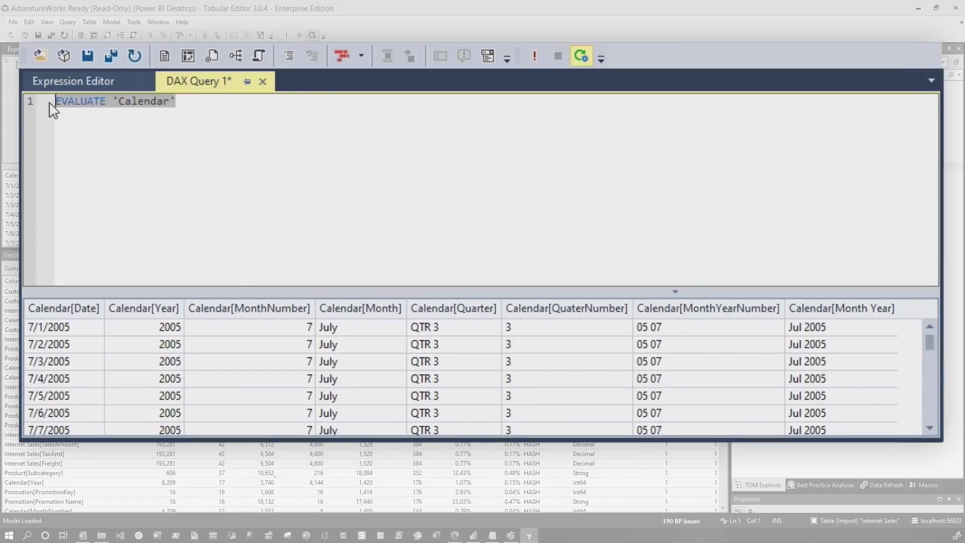
type("defi")
key("Tab")
type("me")
key("Tab")
key("Down")
key("Down")
key("Down")
key("Tab")
type("[x")
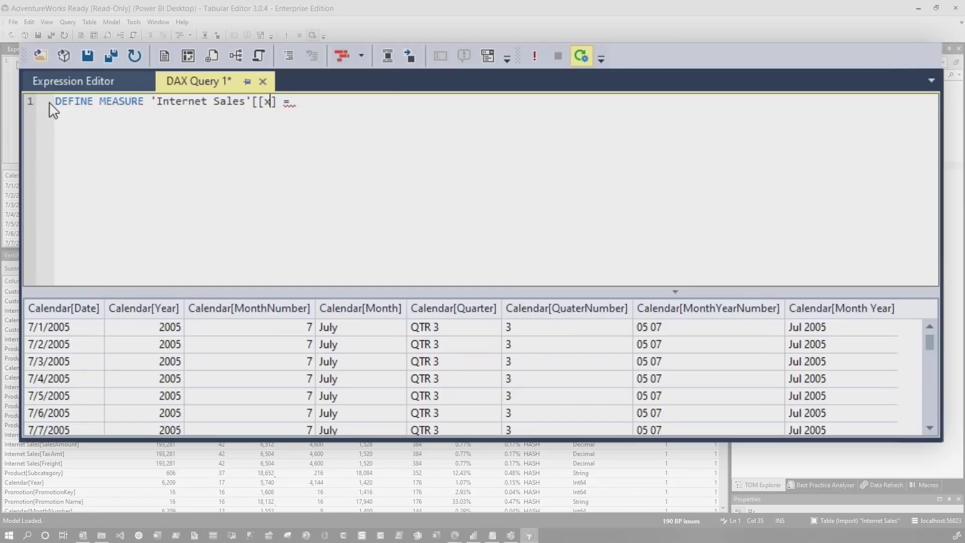
key("Left")
key("Left")
key("BackSpace")
Step: Begin the measure [x] expression with CALCULATE and use [Total Sales Amount] as its first argument
left_click(349, 110)
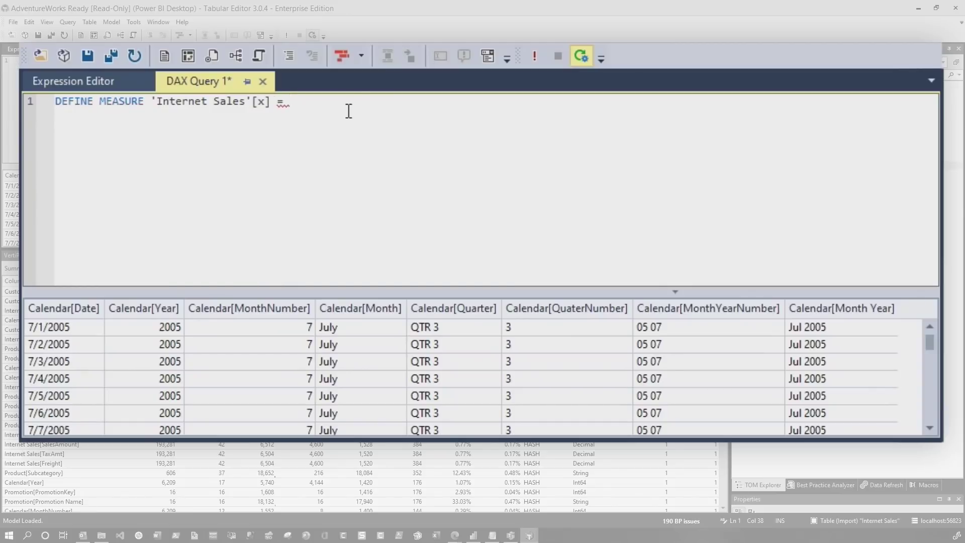
type("ca")
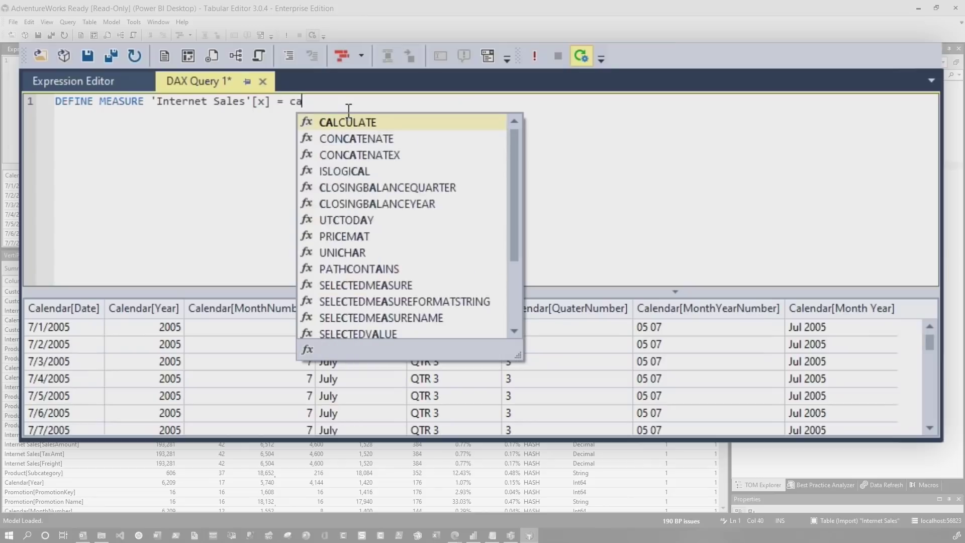
type("l([to")
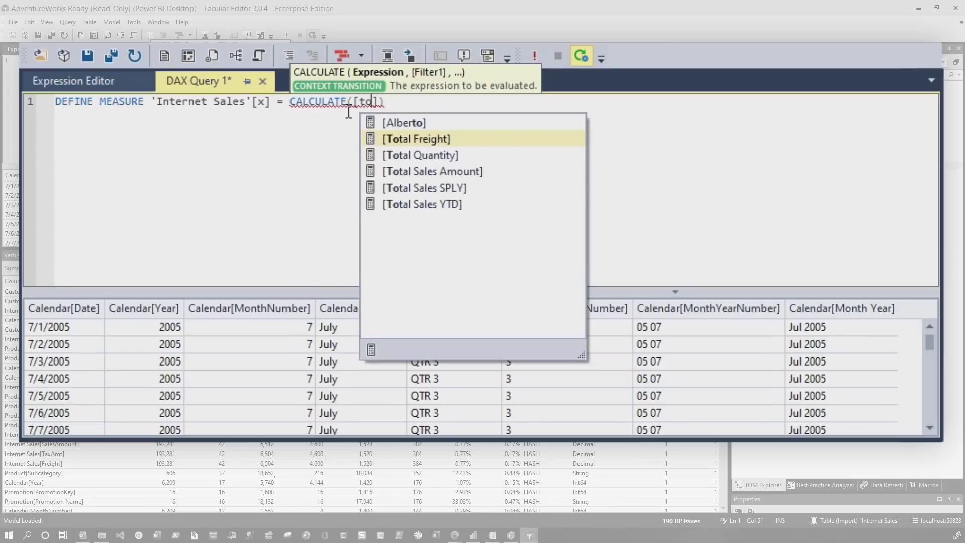
key("Down")
key("Down")
key("Tab")
Step: Add SAMEPERIODLASTYEAR( 'Calendar'[Date] ) as the filter argument of CALCULATE
type(", sam")
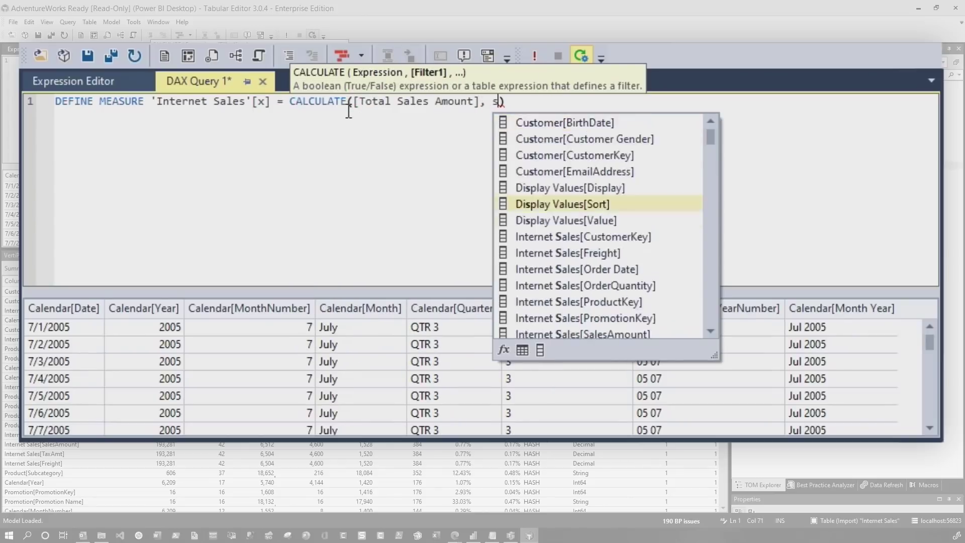
key("Tab")
type("C")
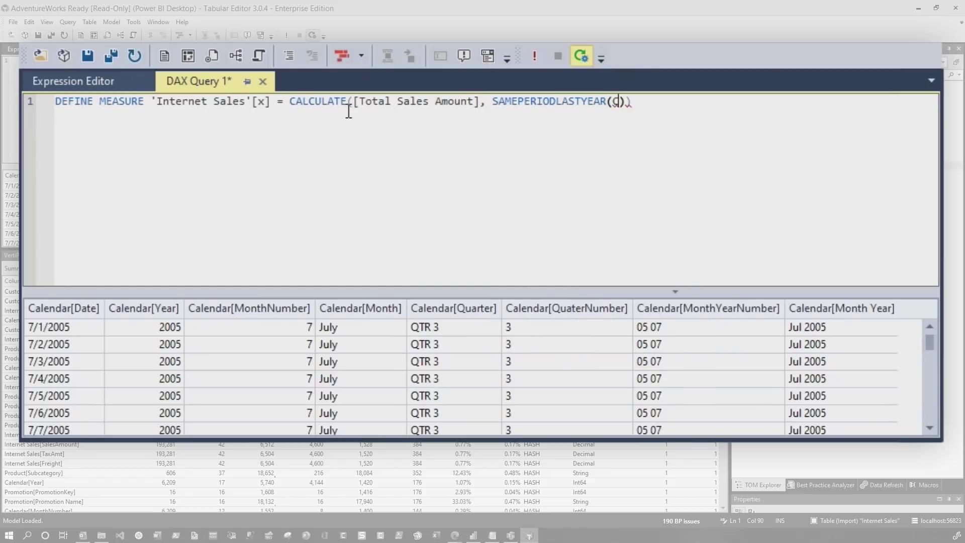
type("al")
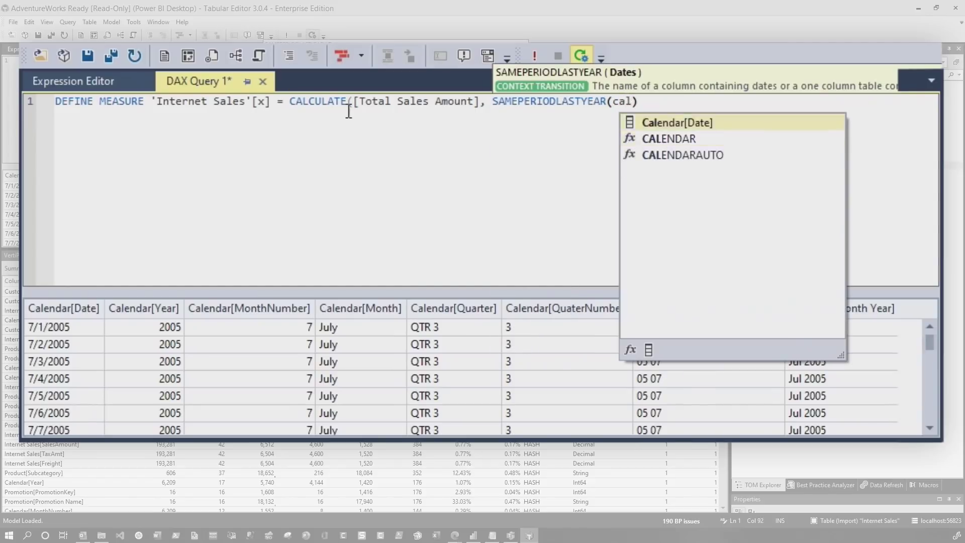
key("Tab")
type(")")
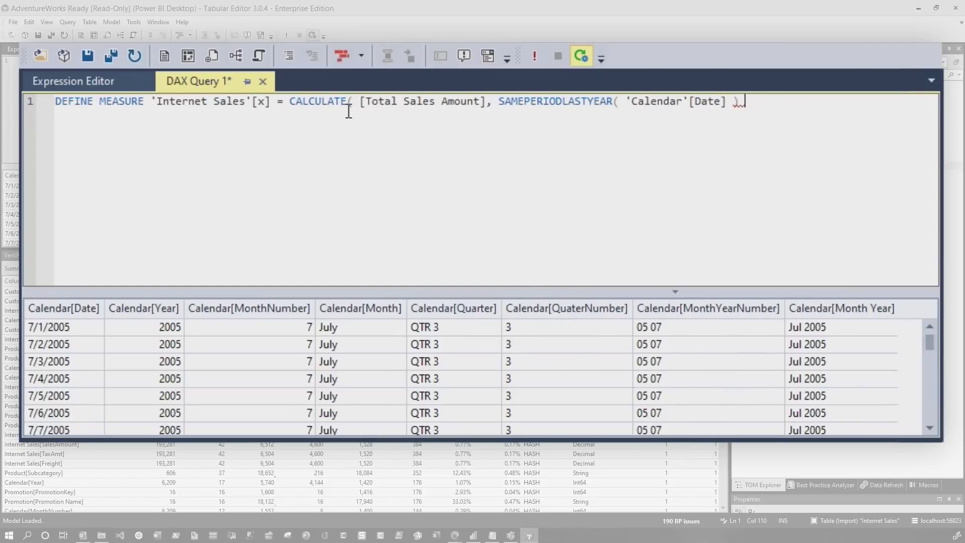
Step: Below the measure definition, add an EVALUATE statement that returns {[x]}
key("Return")
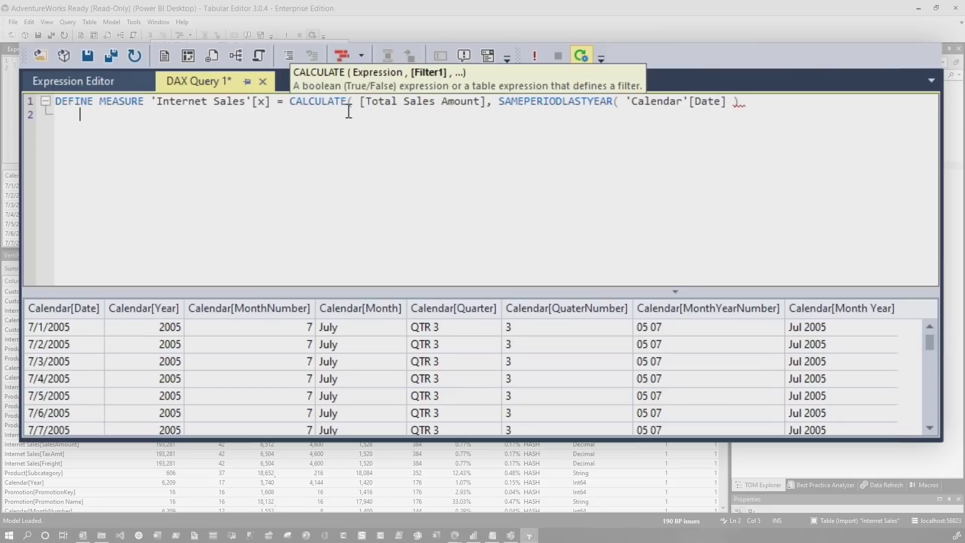
key("BackSpace")
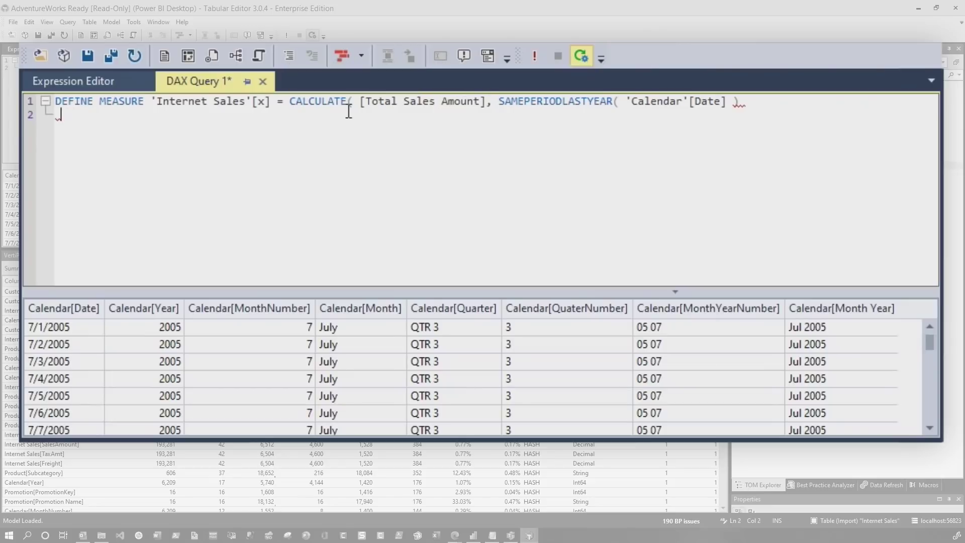
type("eva")
key("Tab")
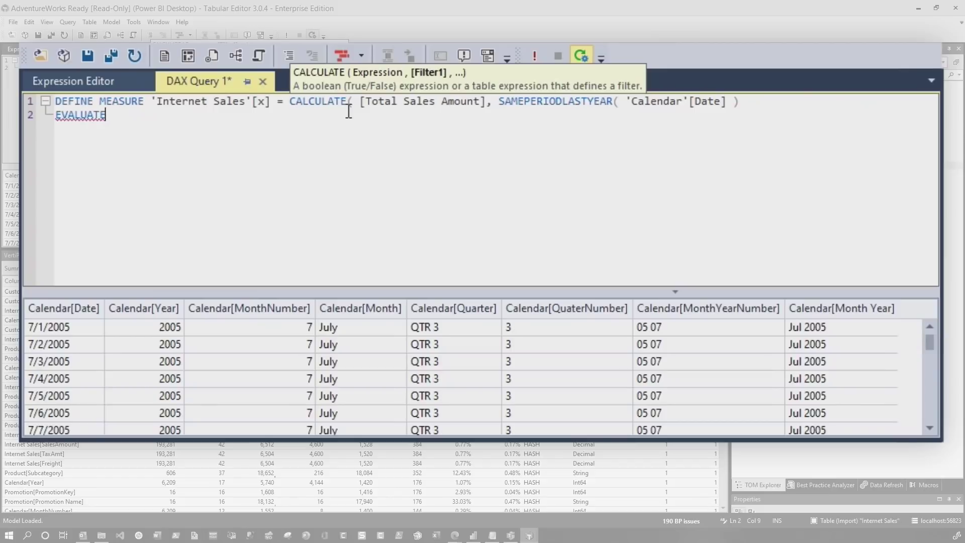
key("Return")
type("{[x]}")
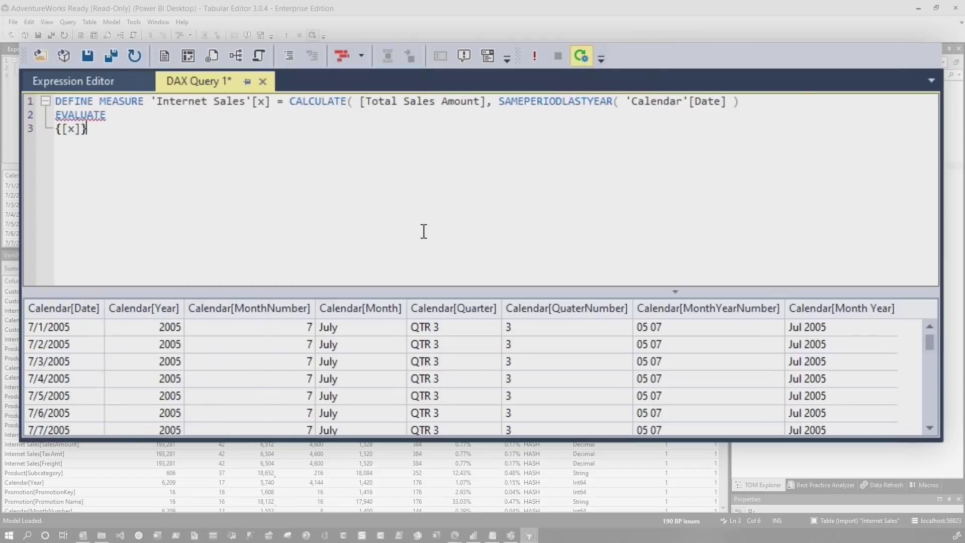
Step: Check the syntax error on EVALUATE and add the missing closing parenthesis to the CALCULATE expression
mouse_move(87, 114)
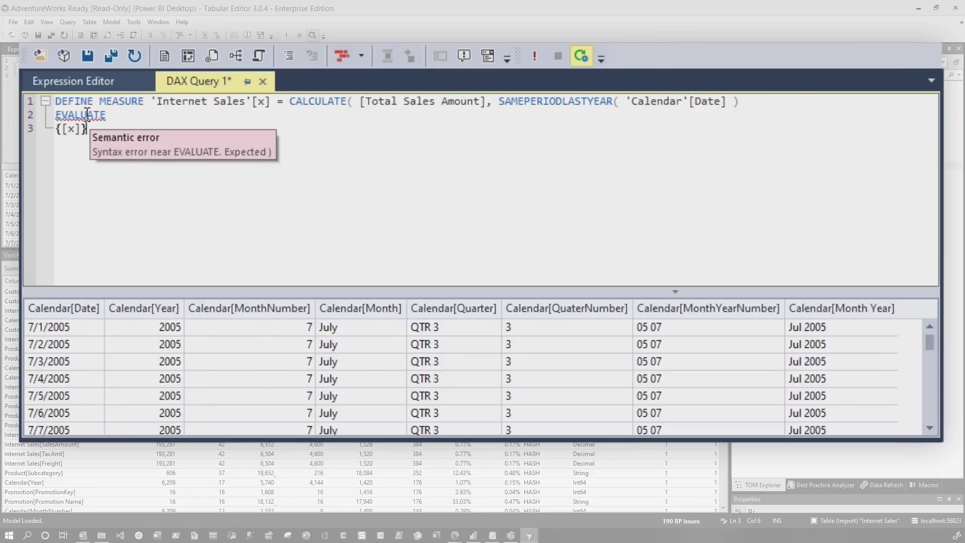
left_click(760, 100)
type(")")
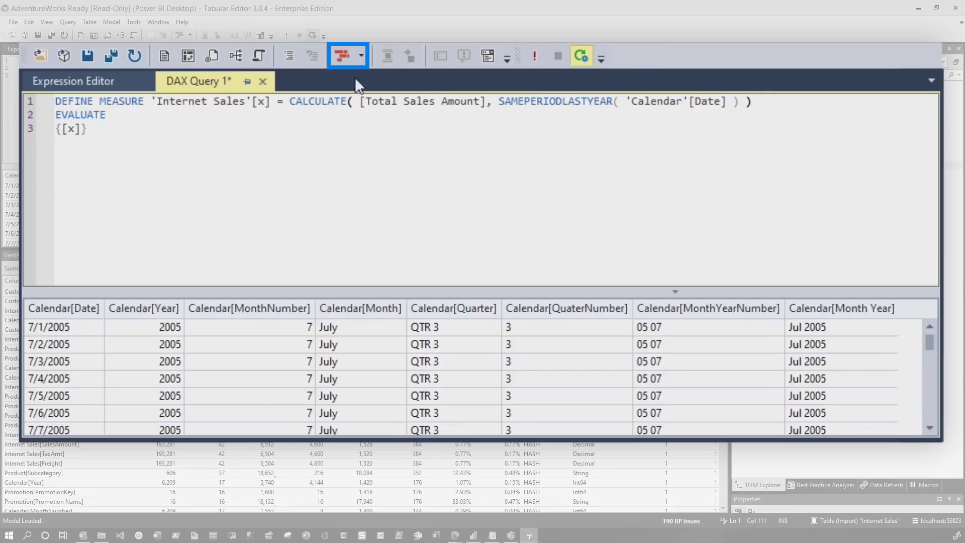
Step: Format the DAX query and execute it
left_click(180, 34)
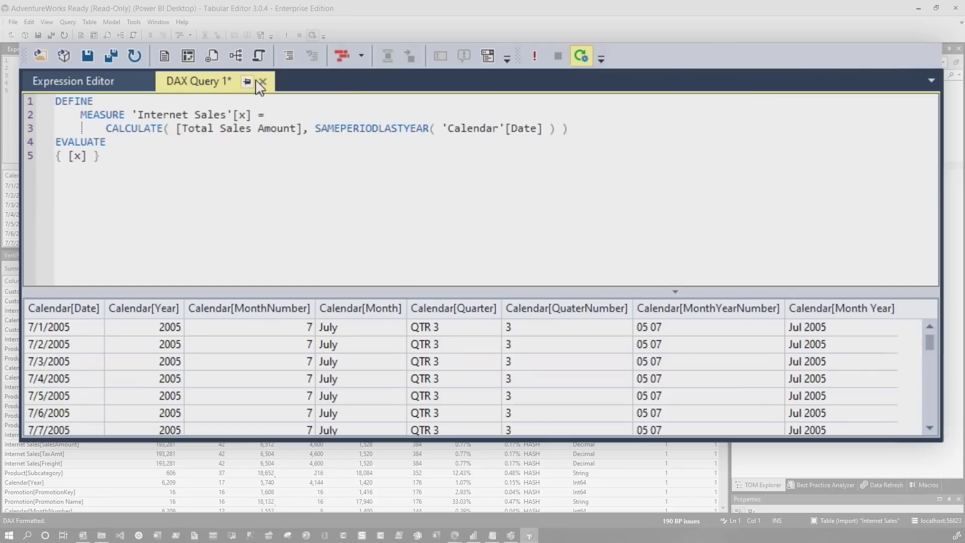
left_click(287, 35)
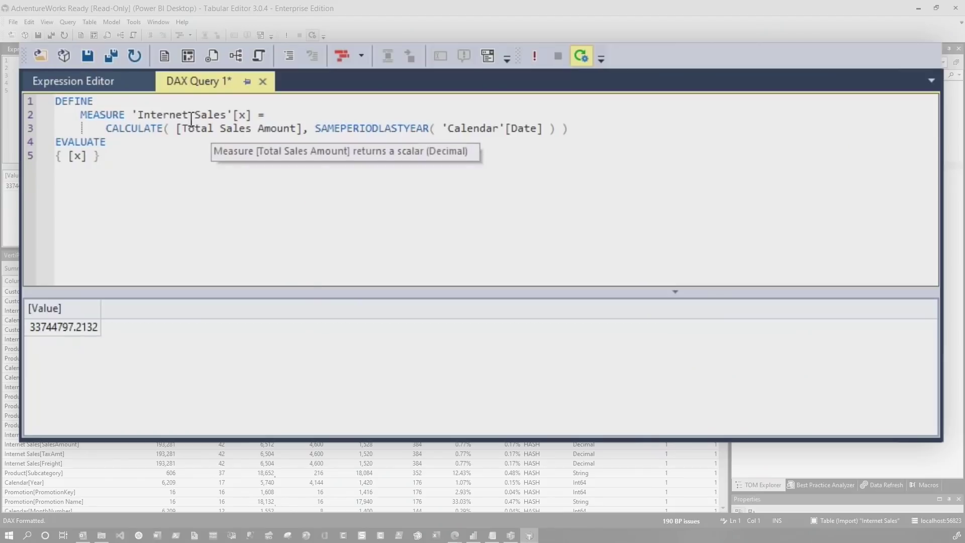
Step: Rename the measure in the query's DEFINE section from [x] to [Tabular Editor Measure]
left_click(136, 114)
left_click(134, 115)
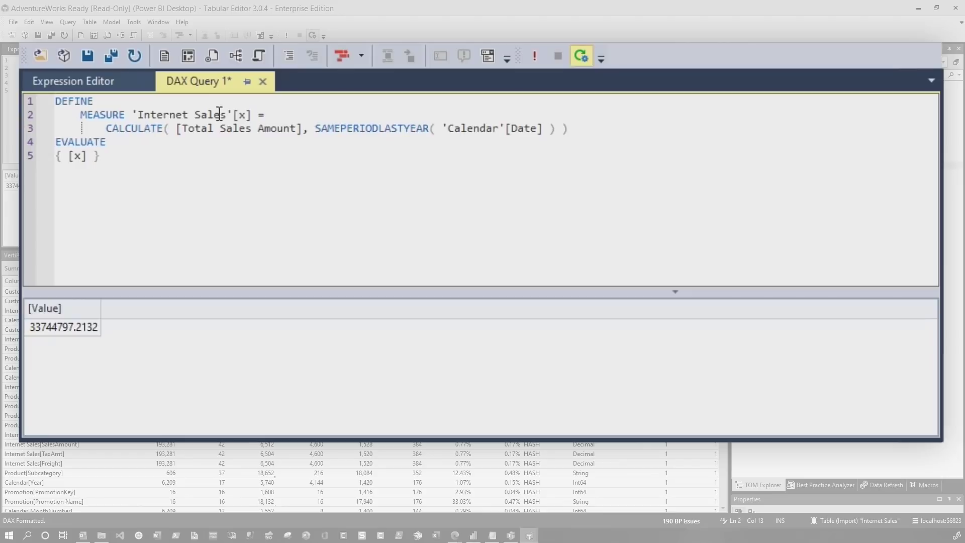
type("Tabula")
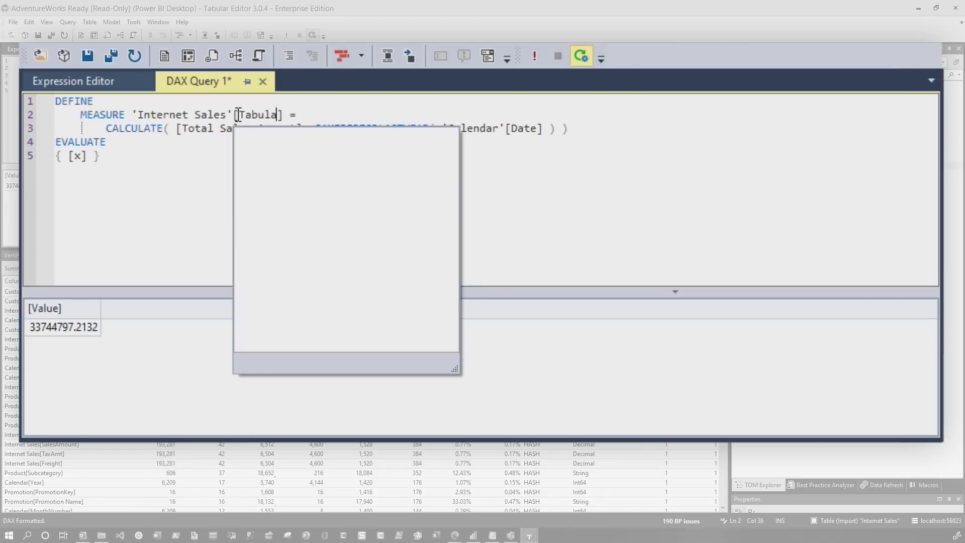
type("r Editor Measure")
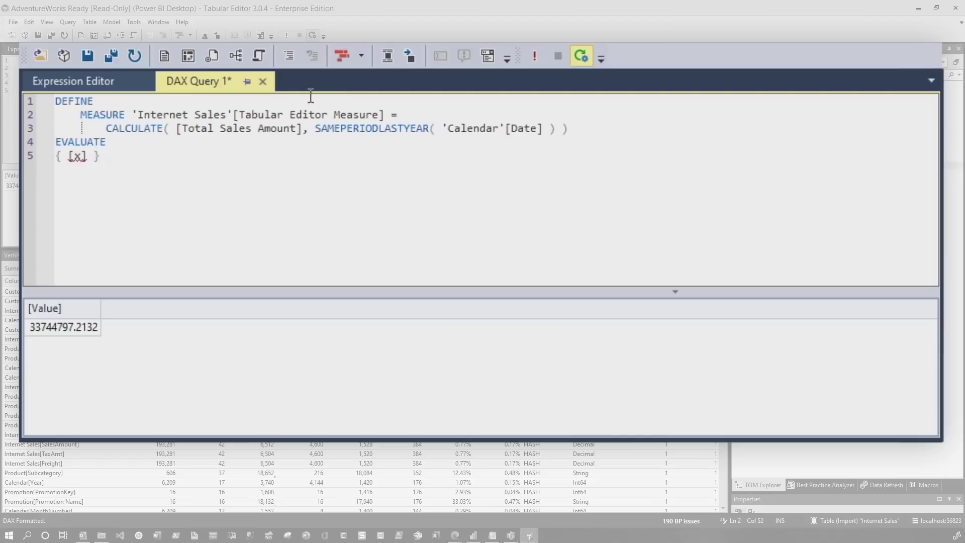
Step: Copy the query's CALCULATE expression and create a measure named Tabular Editor Measure in the Internet Sales table
left_click_drag(584, 125, 106, 128)
key("ctrl+c")
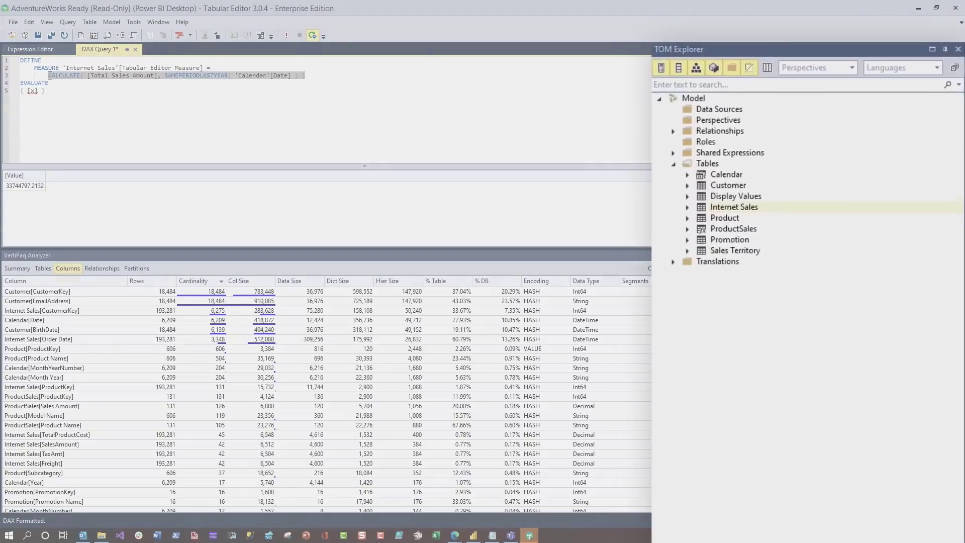
right_click(739, 207)
mouse_move(774, 215)
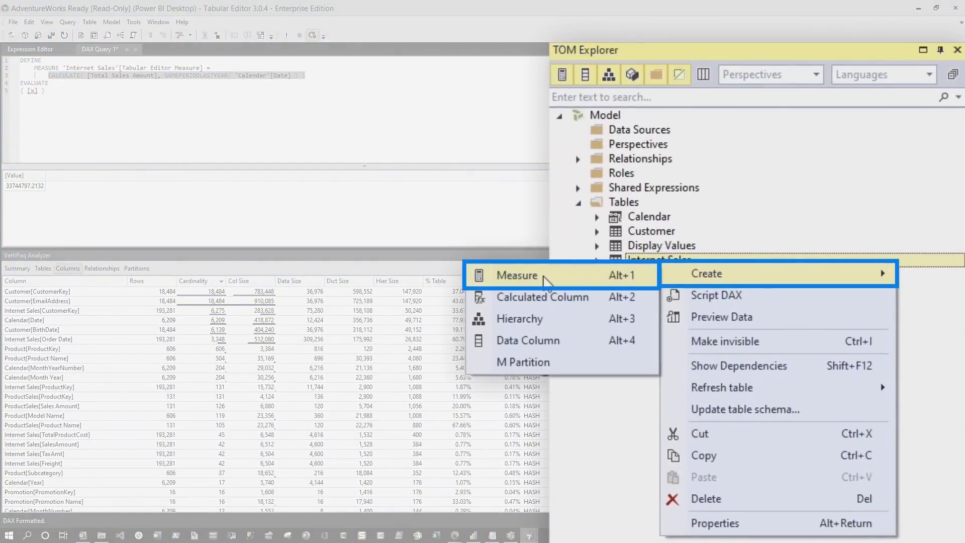
left_click(646, 217)
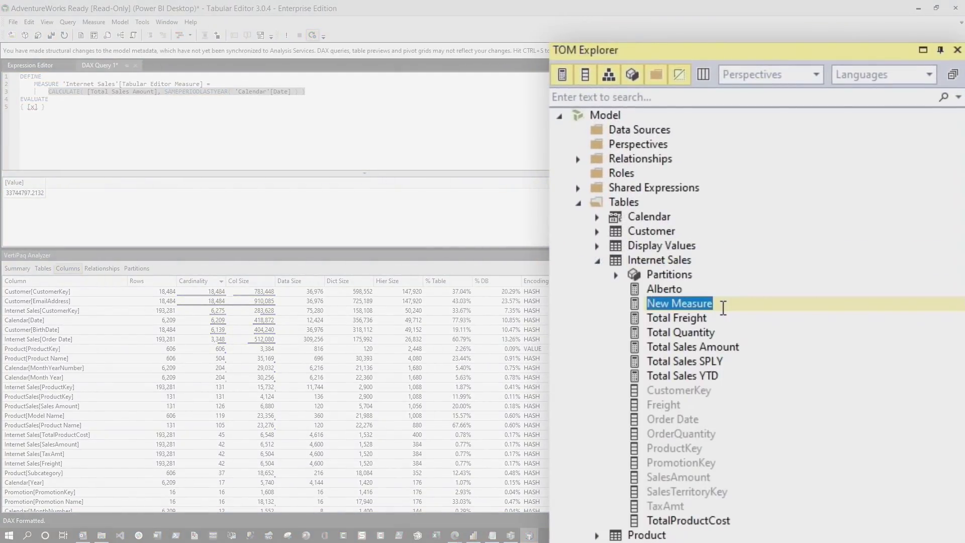
type("Tabular Editor")
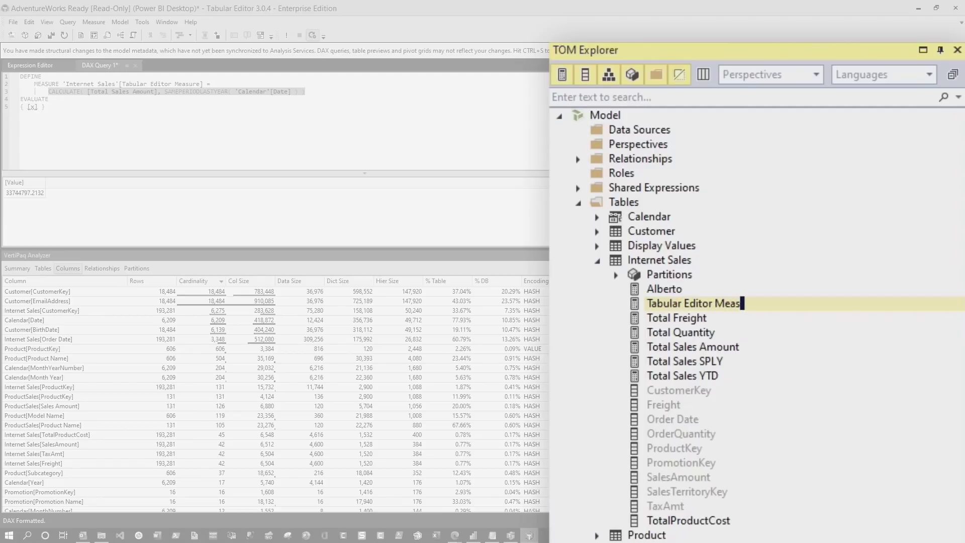
key("Return")
Step: Paste the copied CALCULATE expression into the new measure and save the model changes
key("ctrl+v")
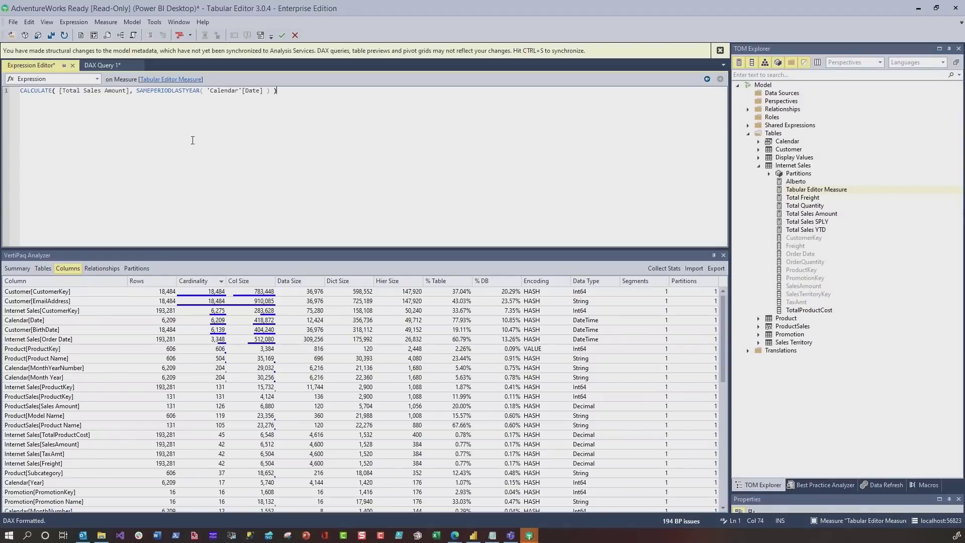
left_click(38, 36)
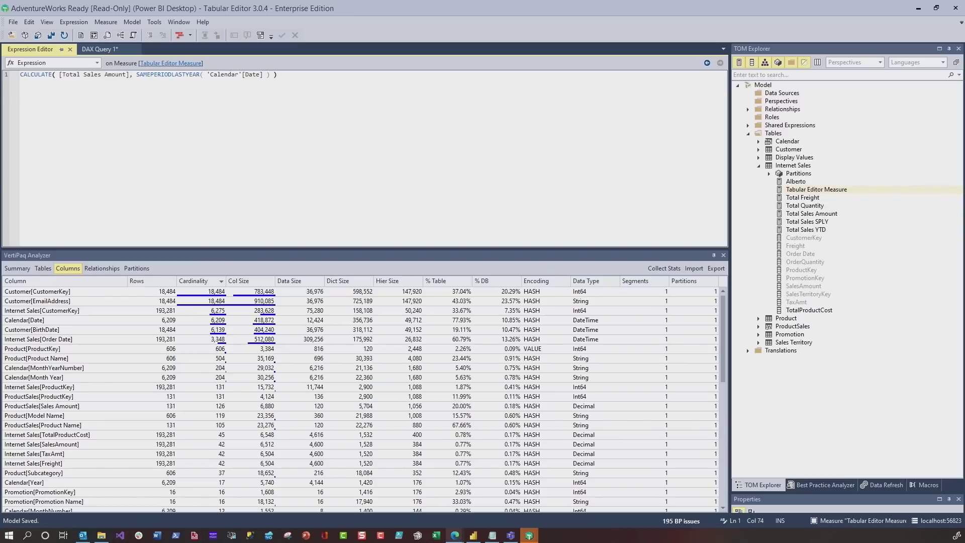
Step: Switch to Power BI Desktop, check the Internet Sales fields for the new measure, and return to Tabular Editor
left_click(473, 536)
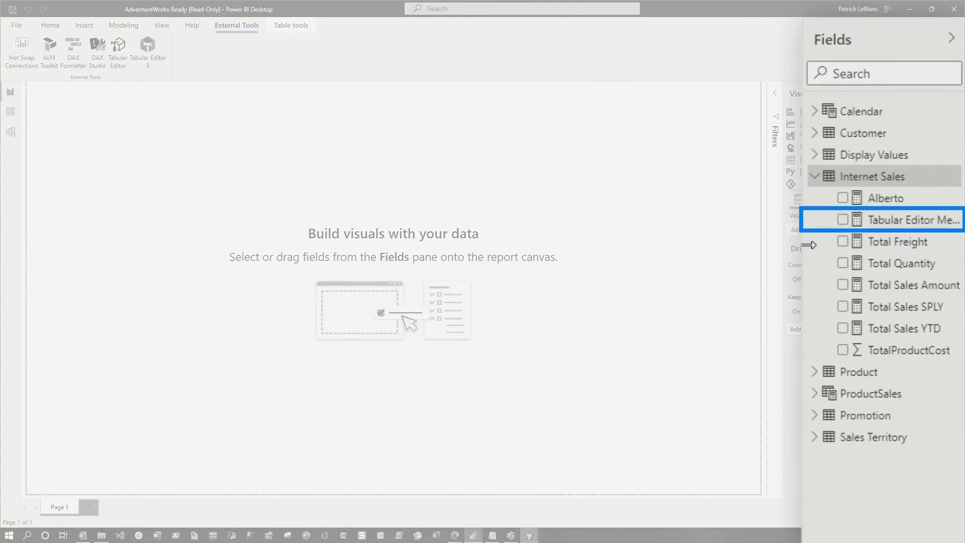
left_click_drag(809, 244, 726, 261)
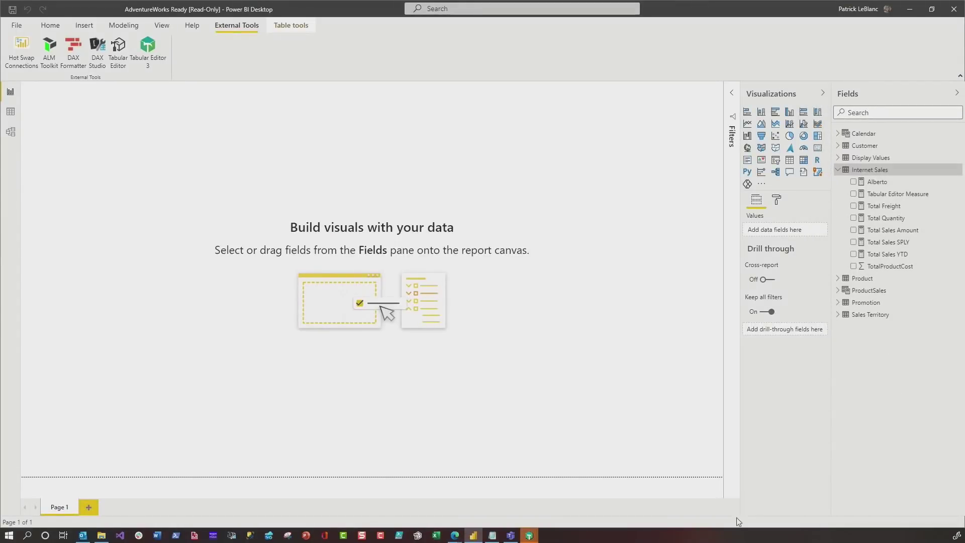
left_click(550, 524)
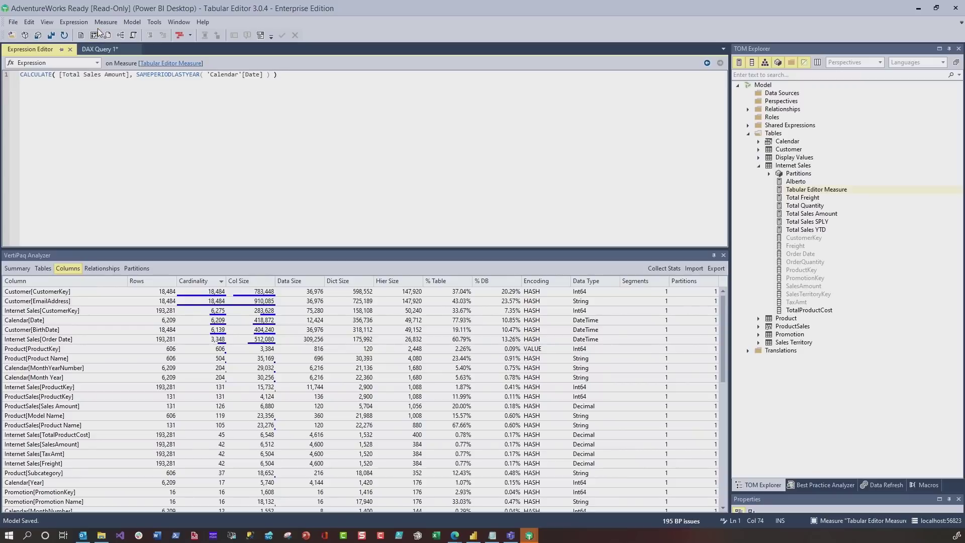
Step: Create a new pivot grid for the model
left_click(47, 21)
left_click(46, 22)
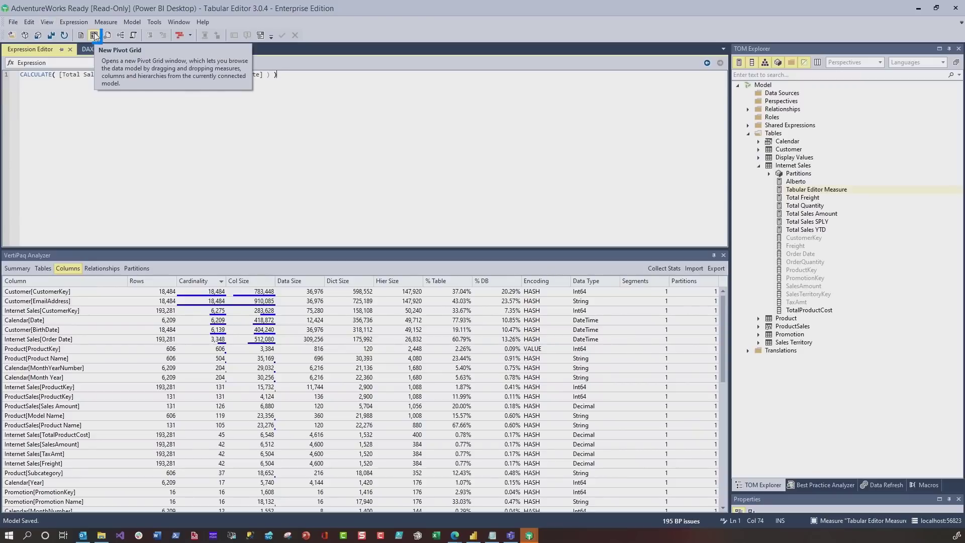
left_click(95, 35)
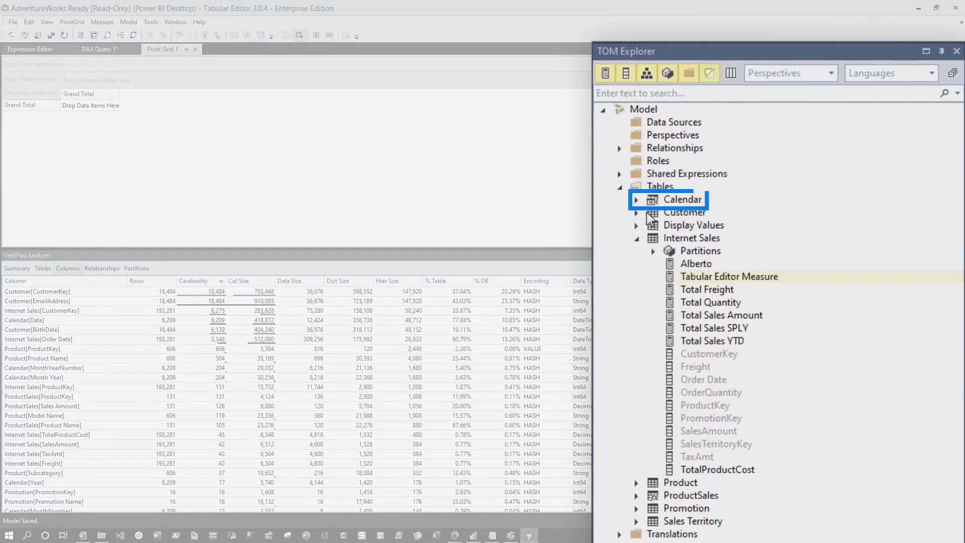
Step: Place Calendar Year on the pivot grid's rows and add Total Sales Amount and Tabular Editor Measure as data values
left_click(636, 200)
left_click_drag(689, 302, 35, 96)
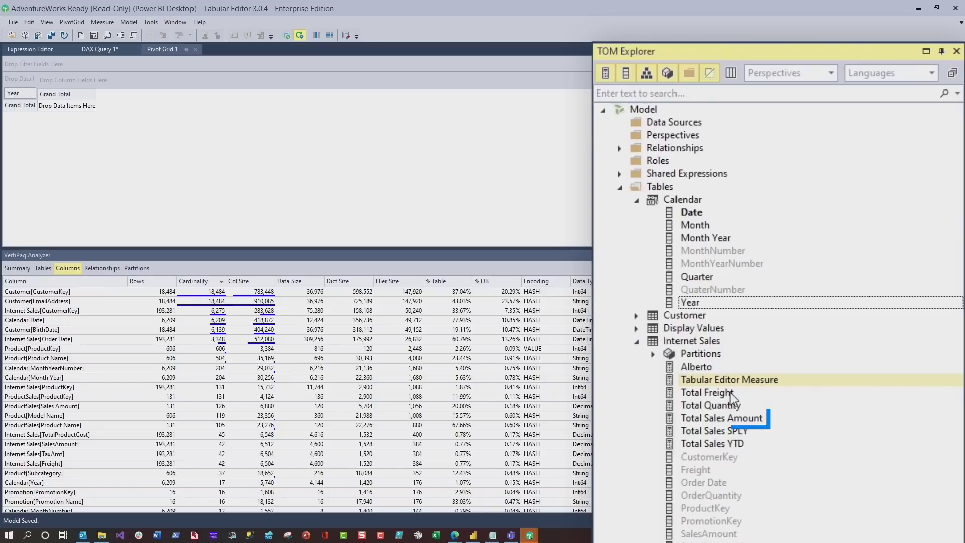
left_click_drag(727, 421, 264, 179)
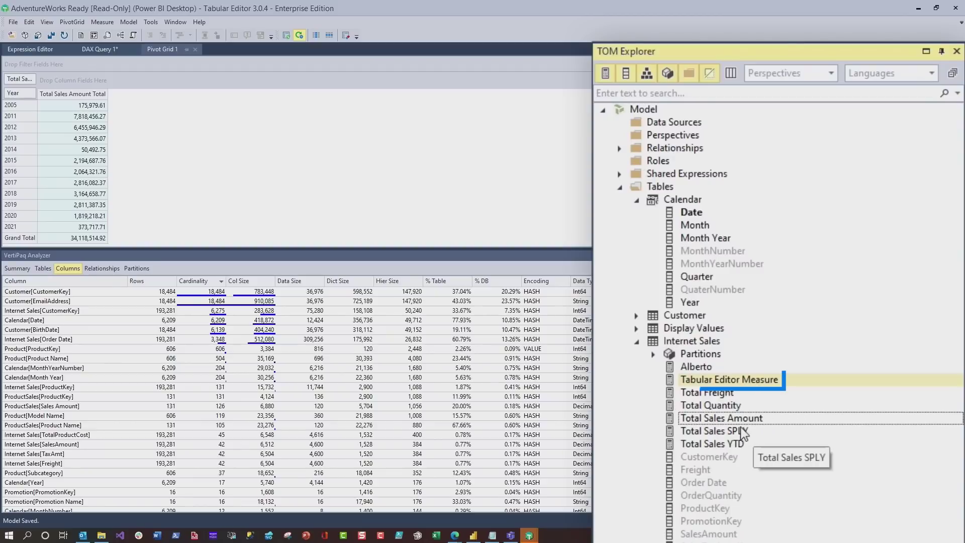
left_click_drag(737, 390, 184, 216)
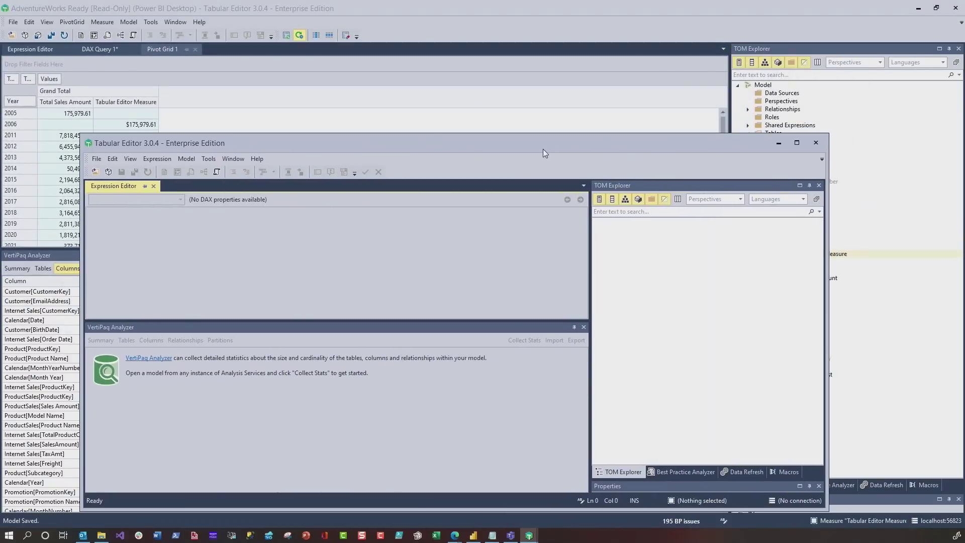
Step: Maximize the new Tabular Editor window and create a new model with compatibility level 1500 that uses a workspace database
double_click(543, 149)
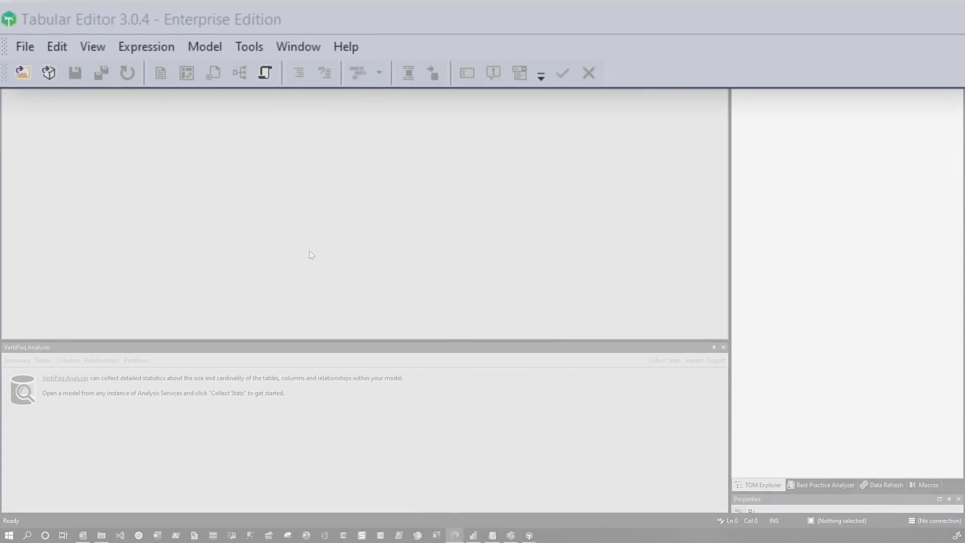
left_click(240, 147)
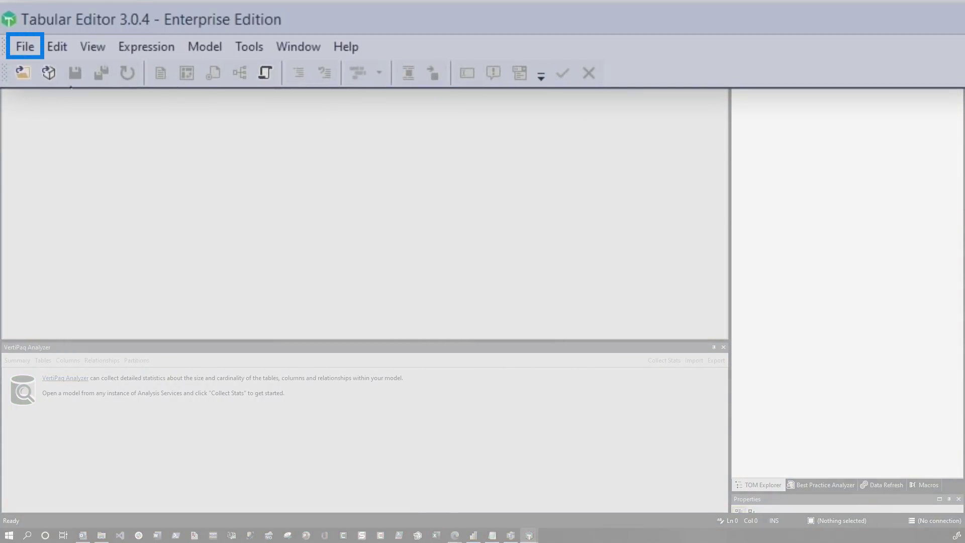
left_click(25, 48)
mouse_move(30, 71)
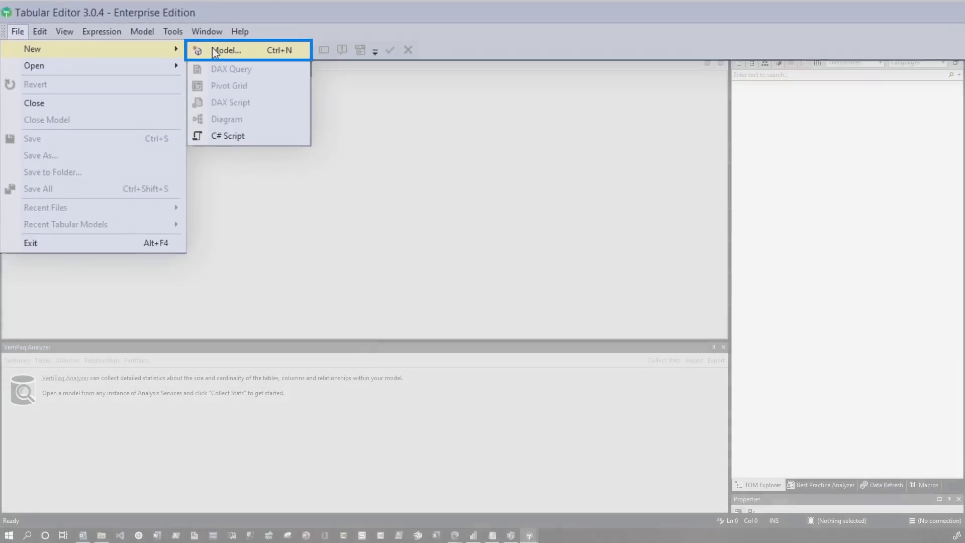
left_click(216, 50)
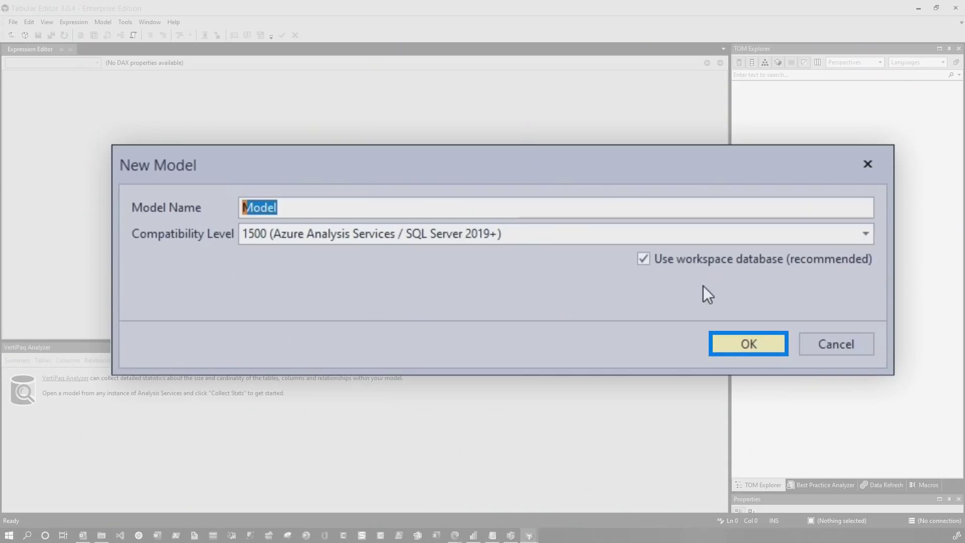
left_click(737, 340)
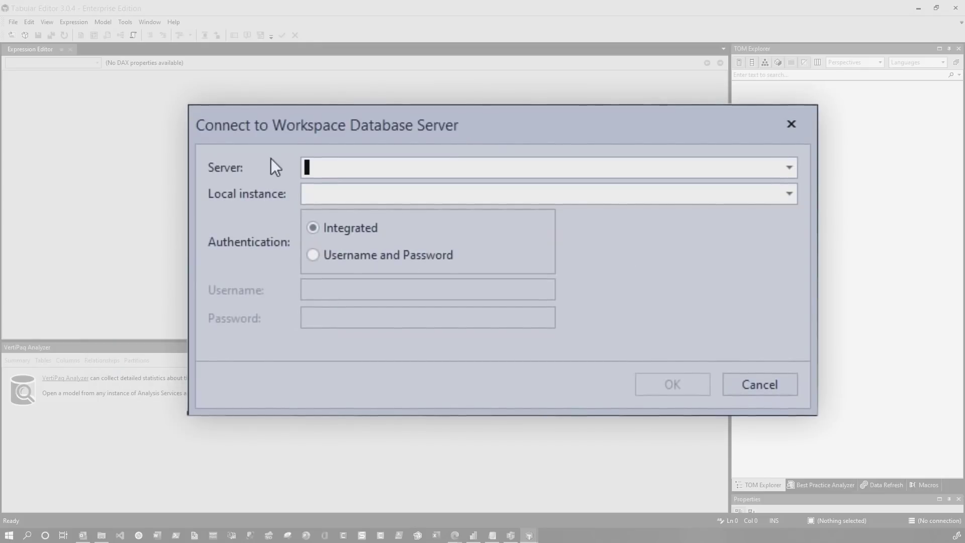
Step: Connect to powerbi://api.powerbi.com/v1.0/myorg/InsaneAmazing with integrated authentication, choose the Windows-connected Microsoft account, and accept the suggested workspace database name
type("powerbi://api.powerbi.com/v1.0/myorg/InsaneAmazing")
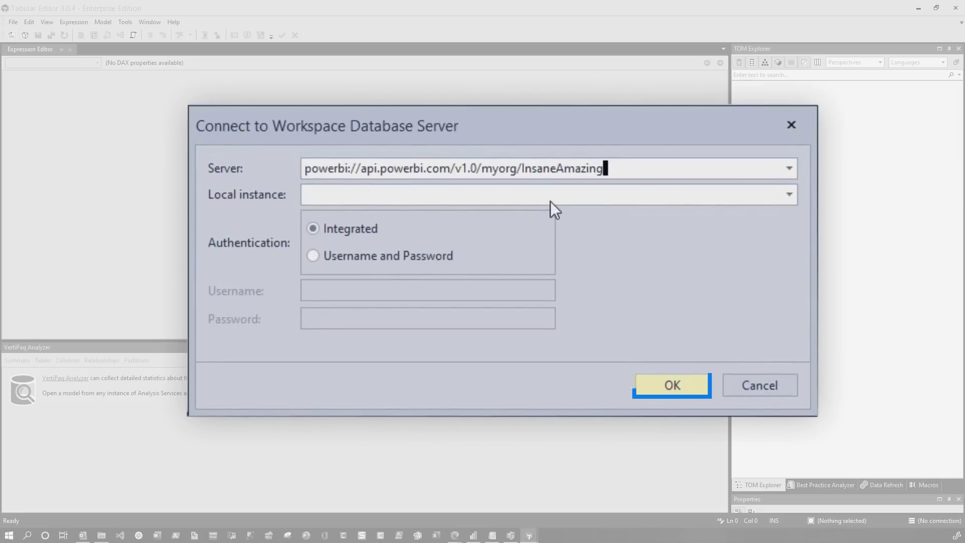
left_click(673, 388)
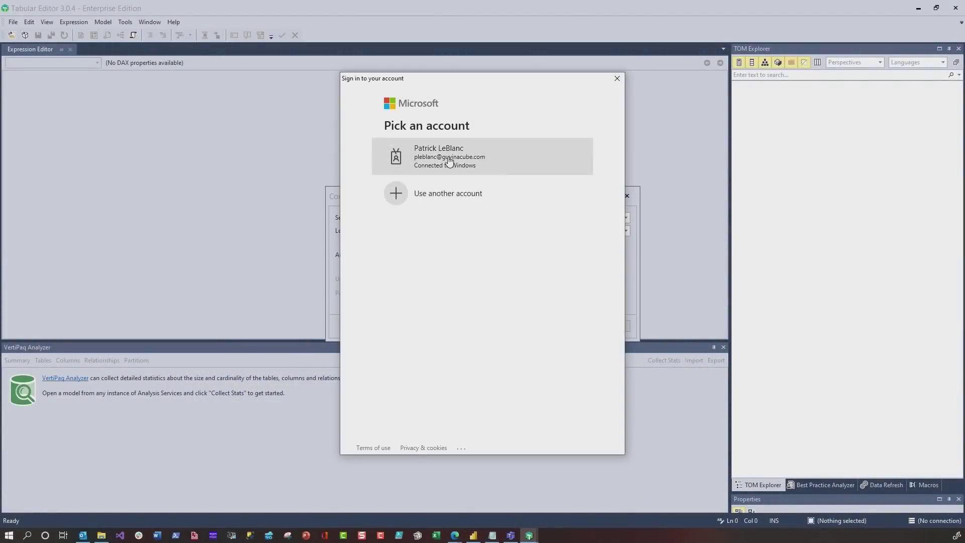
left_click(448, 158)
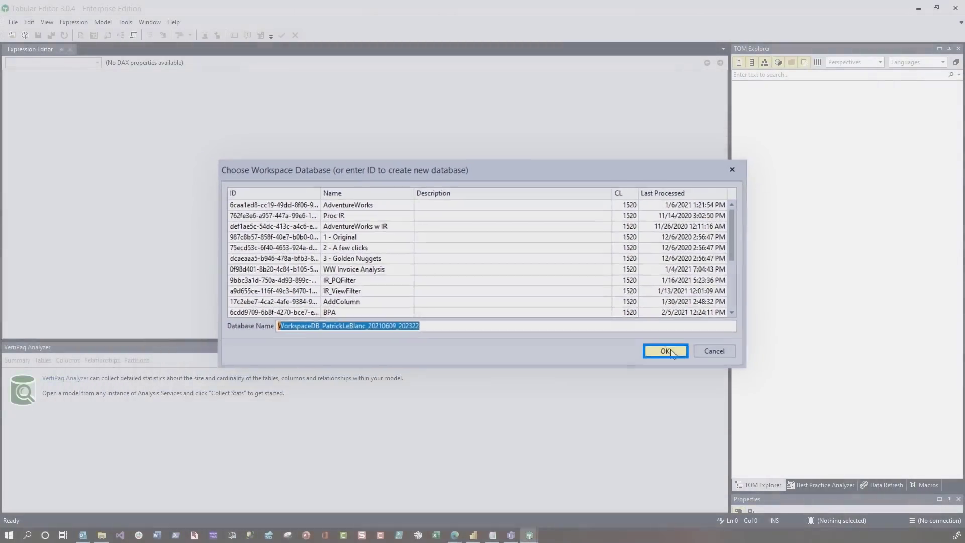
left_click(776, 402)
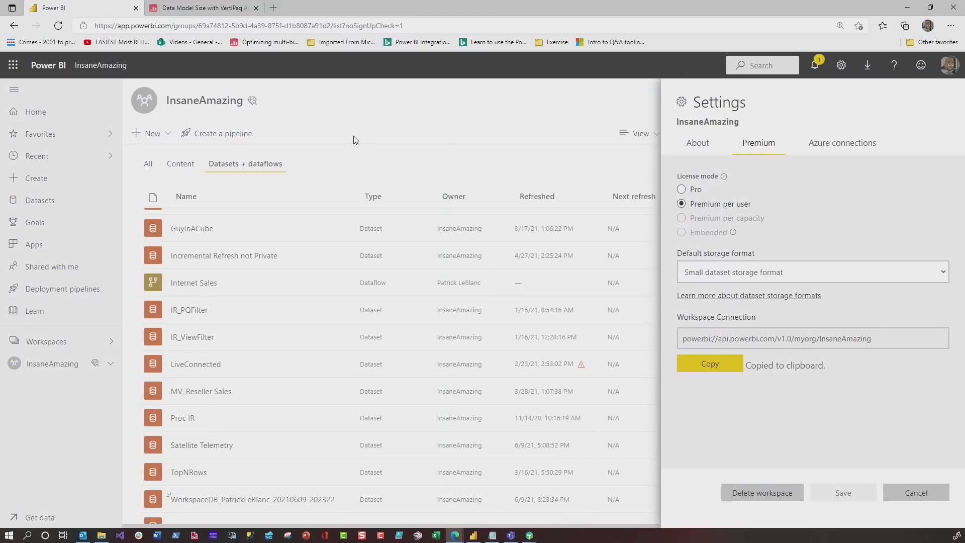
Step: Reload the InsaneAmazing workspace in the Power BI service, check its datasets for the new workspace database, and return to Tabular Editor
left_click(356, 140)
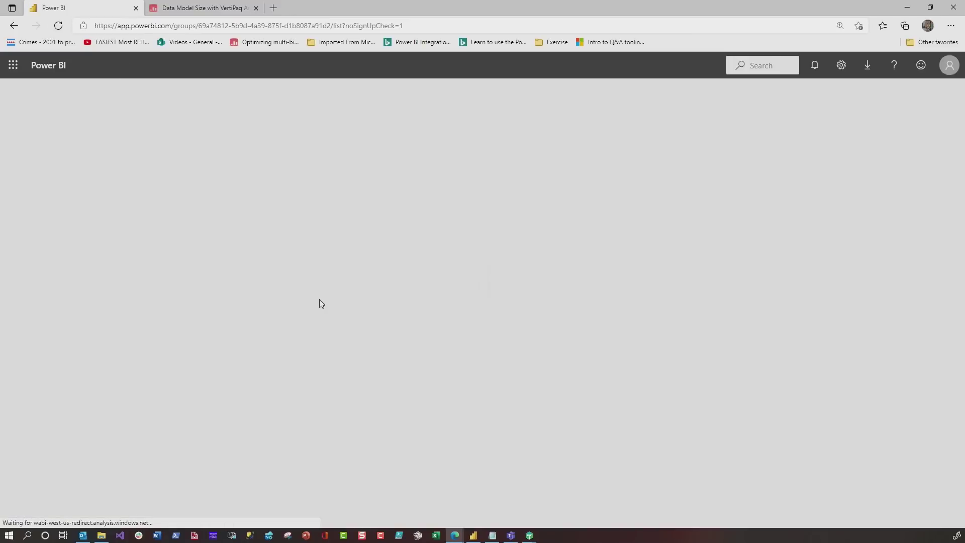
scroll(321, 303, "down", 6)
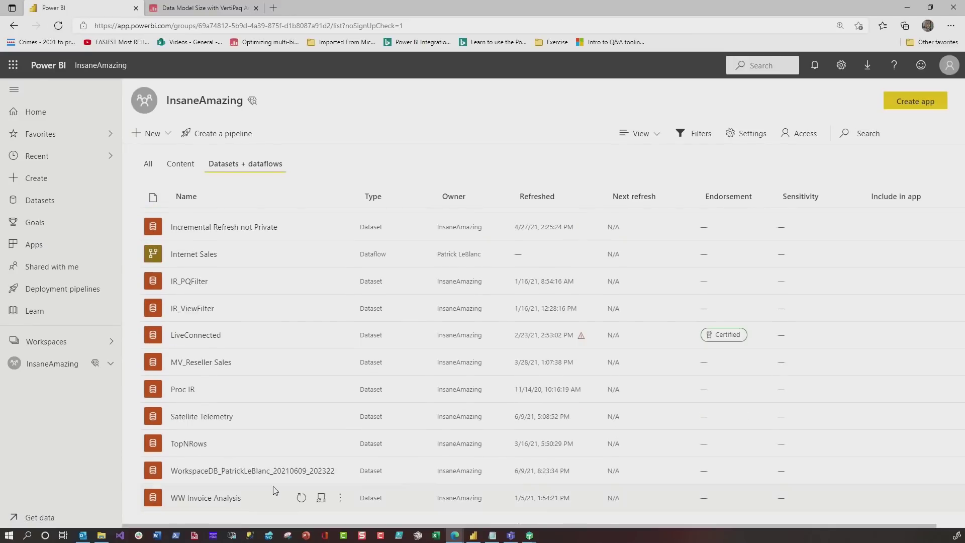
left_click(904, 6)
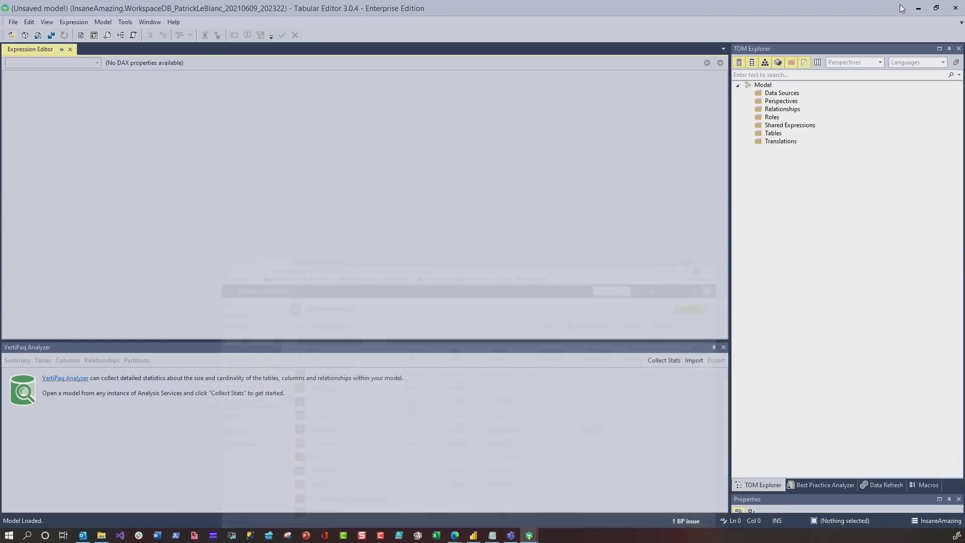